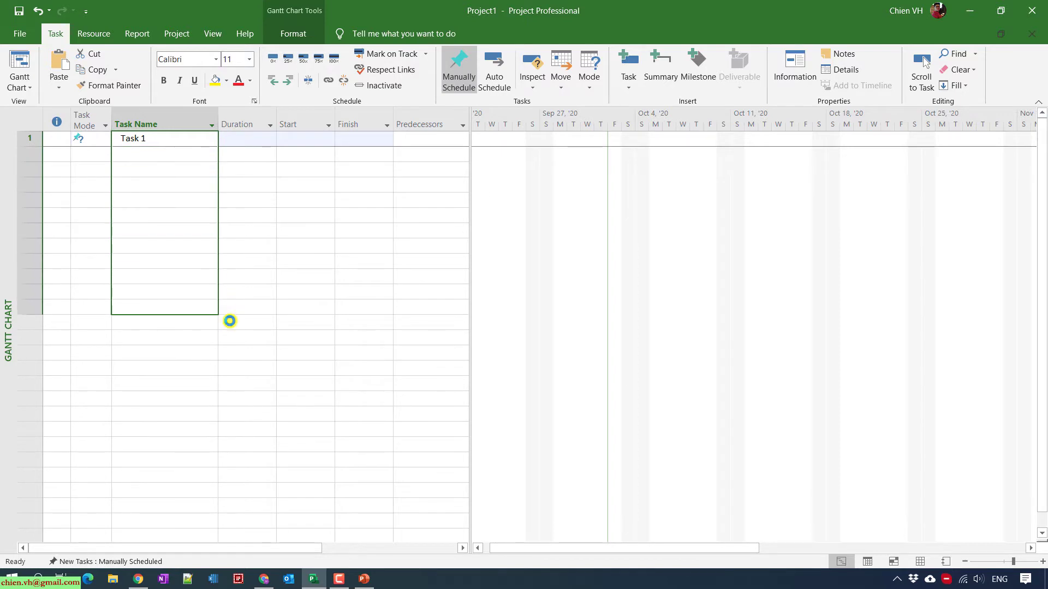
Fill the task name Task 1 down through row 12 of the task list.
{"action": "left_click", "coordinate": [197, 429]}
{"action": "left_click", "coordinate": [195, 141]}
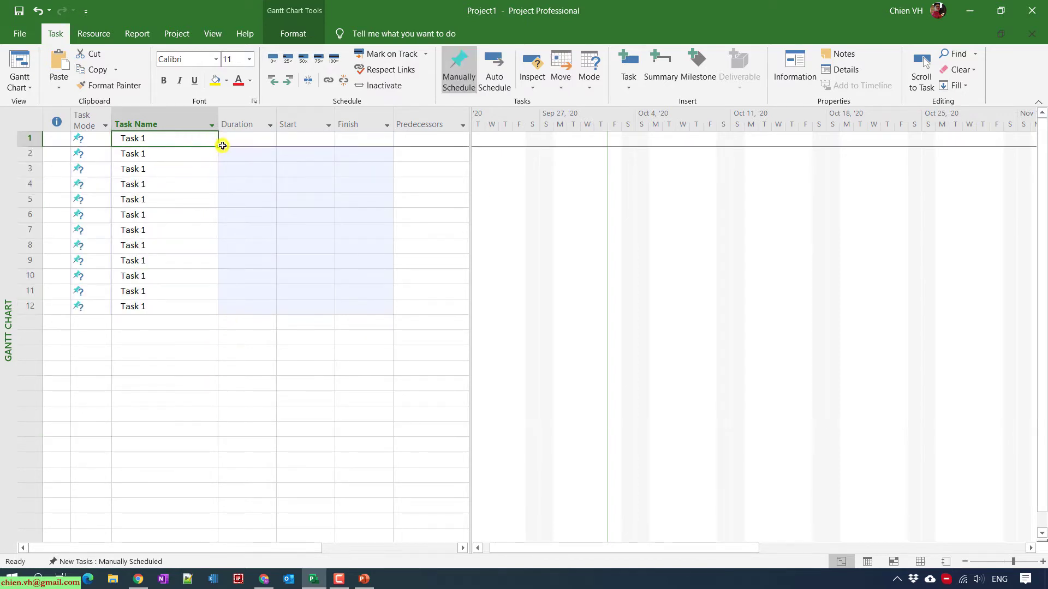
{"action": "left_click_drag", "start_coordinate": [220, 145], "coordinate": [194, 314]}
{"action": "left_click", "coordinate": [172, 367]}
Switch all twelve tasks from manual to Auto Schedule mode.
{"action": "left_click", "coordinate": [88, 121]}
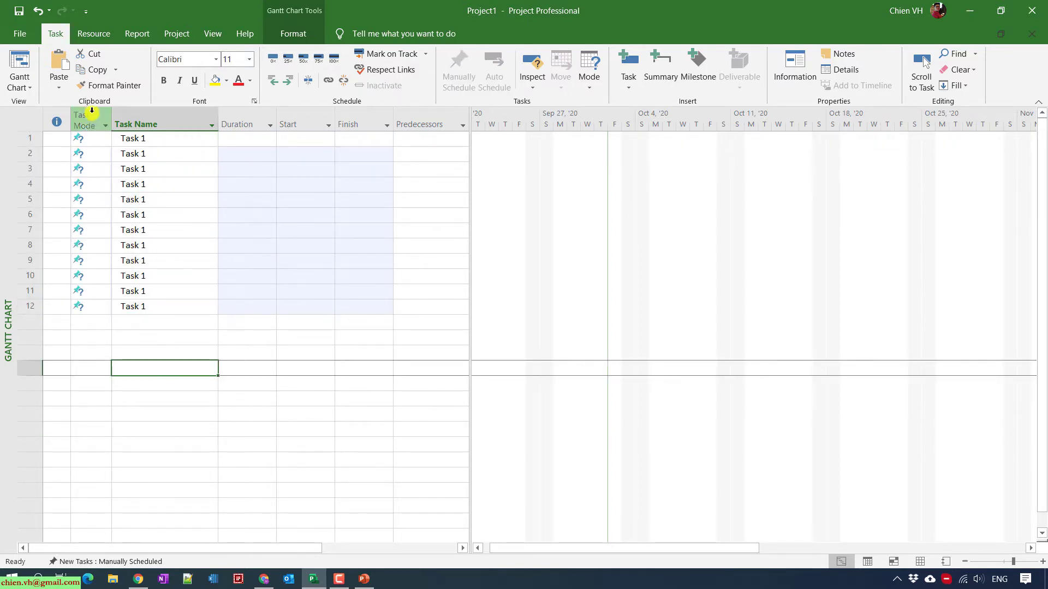
{"action": "left_click", "coordinate": [495, 76]}
{"action": "left_click", "coordinate": [211, 456]}
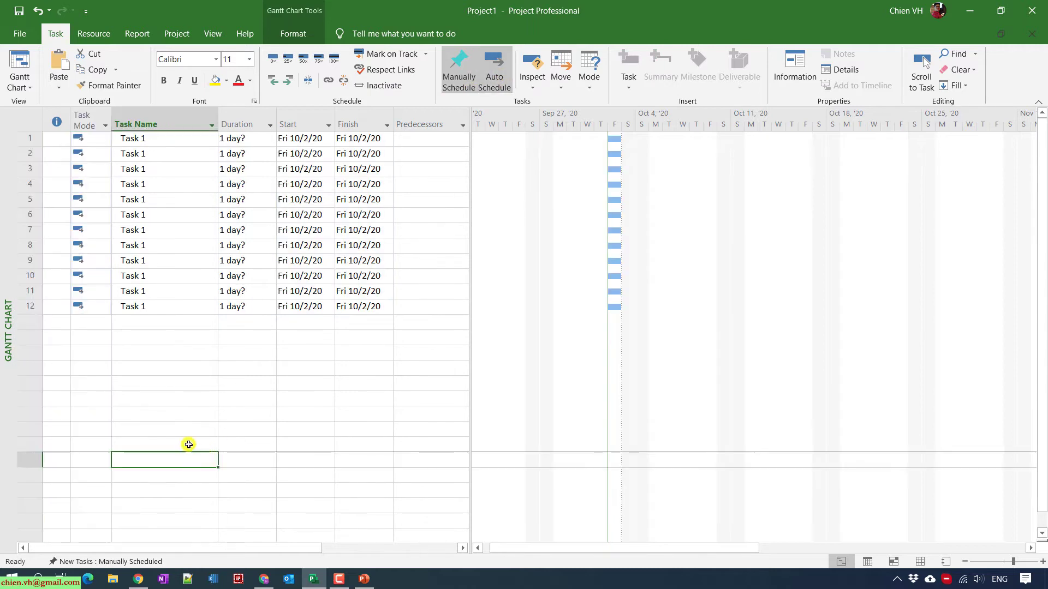
Set the duration of tasks 1 to 4, 6 and 7 to 1 day, skipping task 5.
{"action": "left_click", "coordinate": [249, 142]}
{"action": "type", "text": "1"}
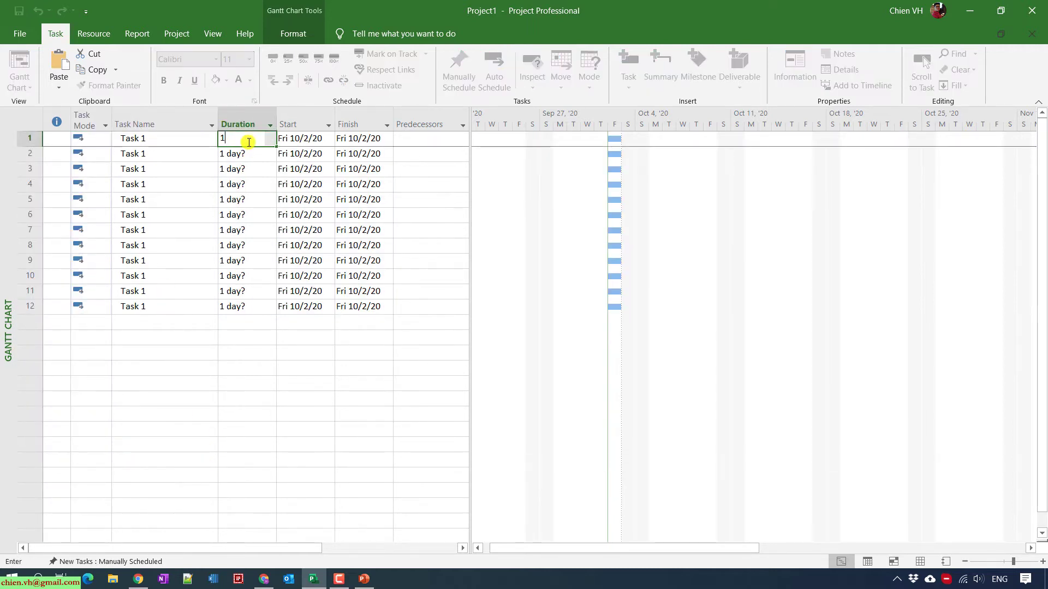
{"action": "key", "text": "Return"}
{"action": "type", "text": "1"}
{"action": "key", "text": "Return"}
{"action": "key", "text": "Return"}
{"action": "type", "text": "1"}
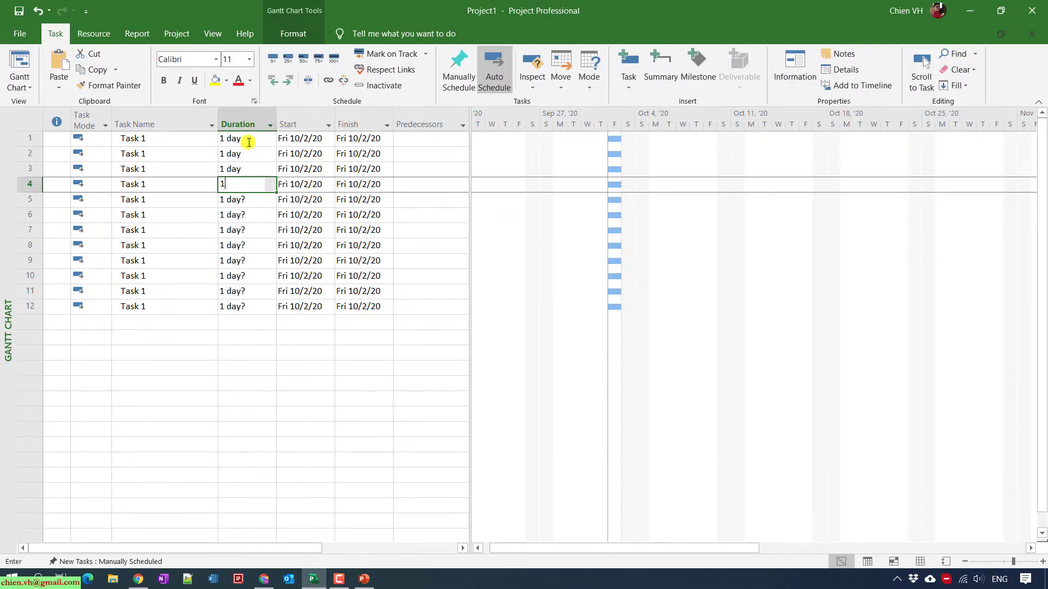
{"action": "key", "text": "Return"}
{"action": "key", "text": "Return"}
{"action": "type", "text": "1"}
{"action": "key", "text": "Return"}
{"action": "type", "text": "1"}
{"action": "key", "text": "Return"}
{"action": "key", "text": "Return"}
Set the durations of tasks 8 and 9 to 10 days, 10 and 11 to 5 days, and 12 to 6 days.
{"action": "type", "text": "10"}
{"action": "key", "text": "Return"}
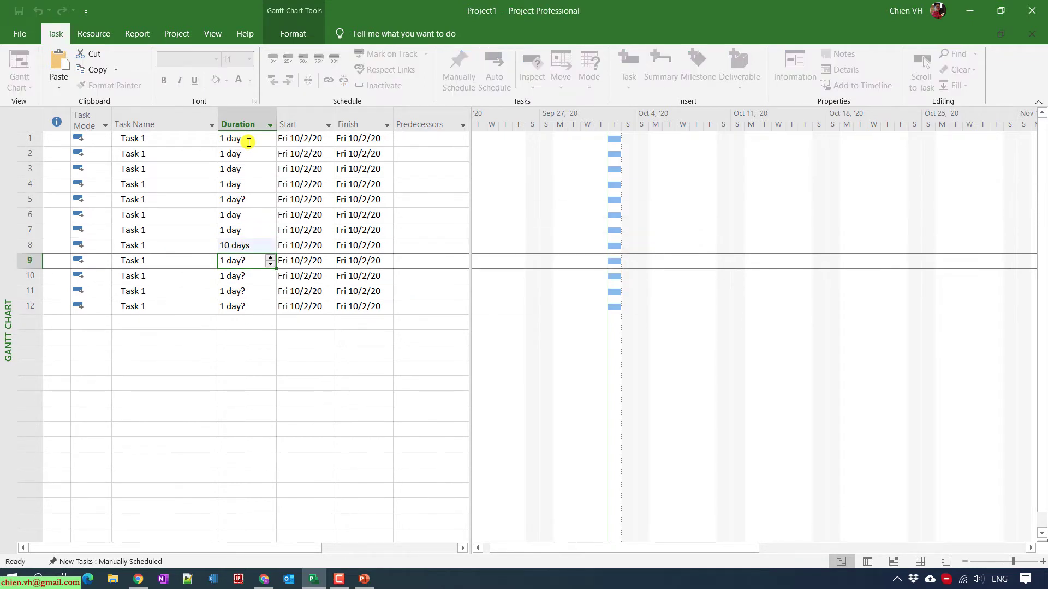
{"action": "type", "text": "10"}
{"action": "key", "text": "Return"}
{"action": "type", "text": "5"}
{"action": "key", "text": "Return"}
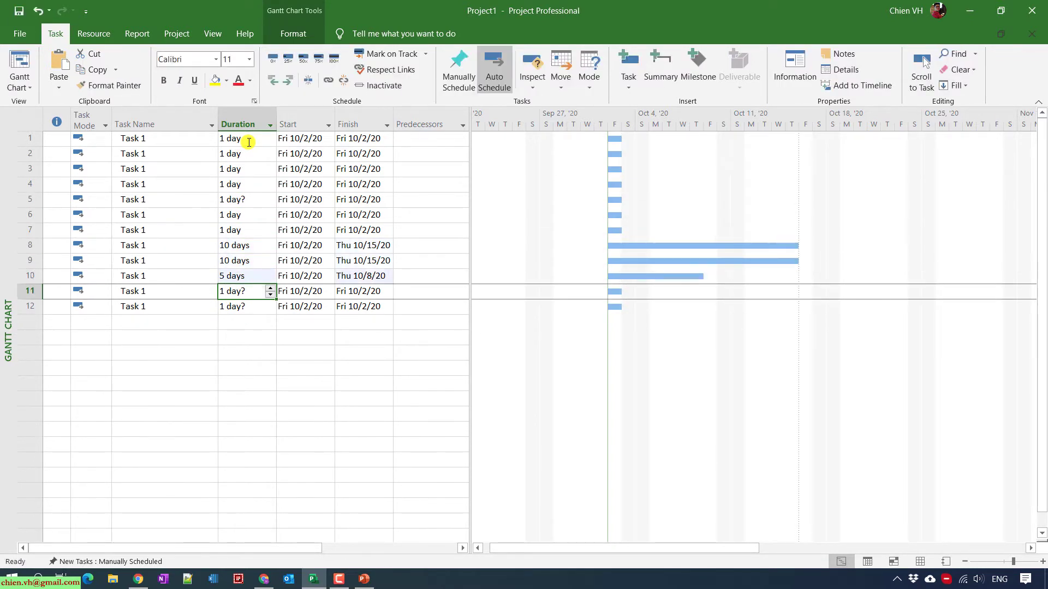
{"action": "type", "text": "5"}
{"action": "key", "text": "Return"}
{"action": "type", "text": "6"}
{"action": "key", "text": "Return"}
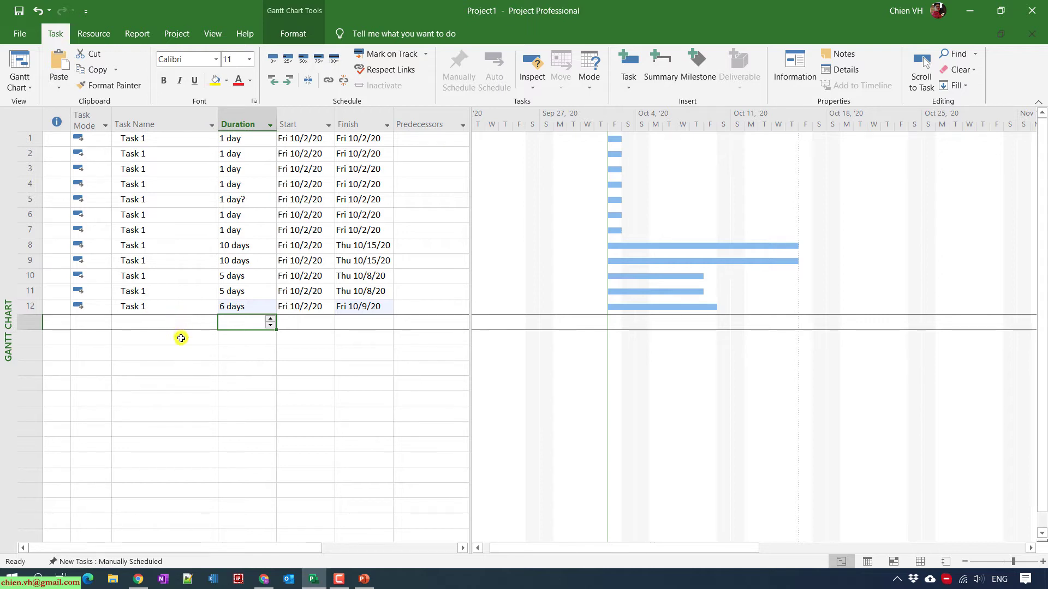
Create a new base calendar named Calendar for A as a copy of the Standard calendar.
{"action": "left_click", "coordinate": [183, 35]}
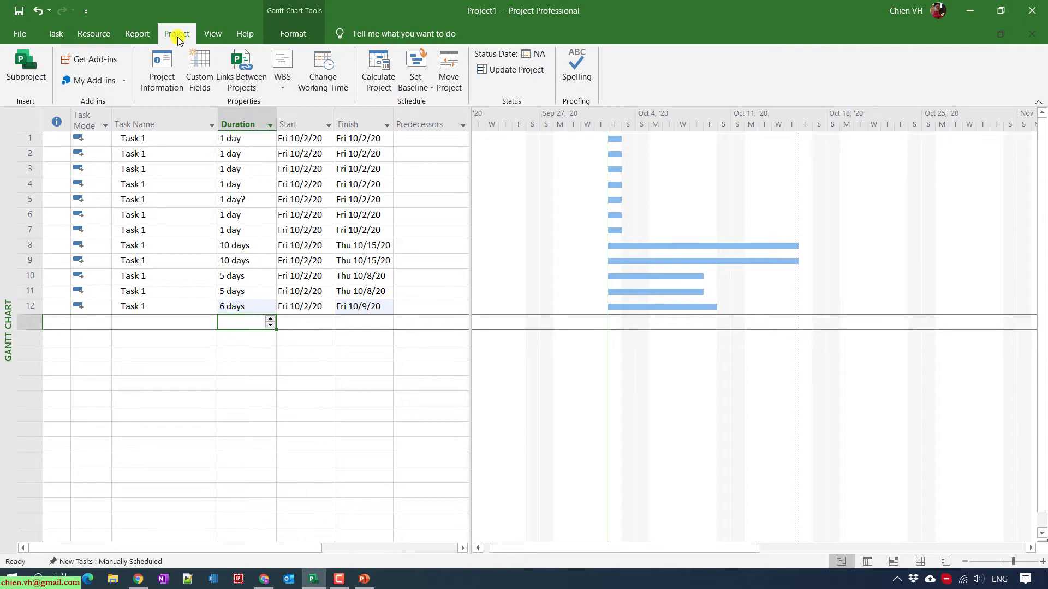
{"action": "left_click", "coordinate": [324, 68]}
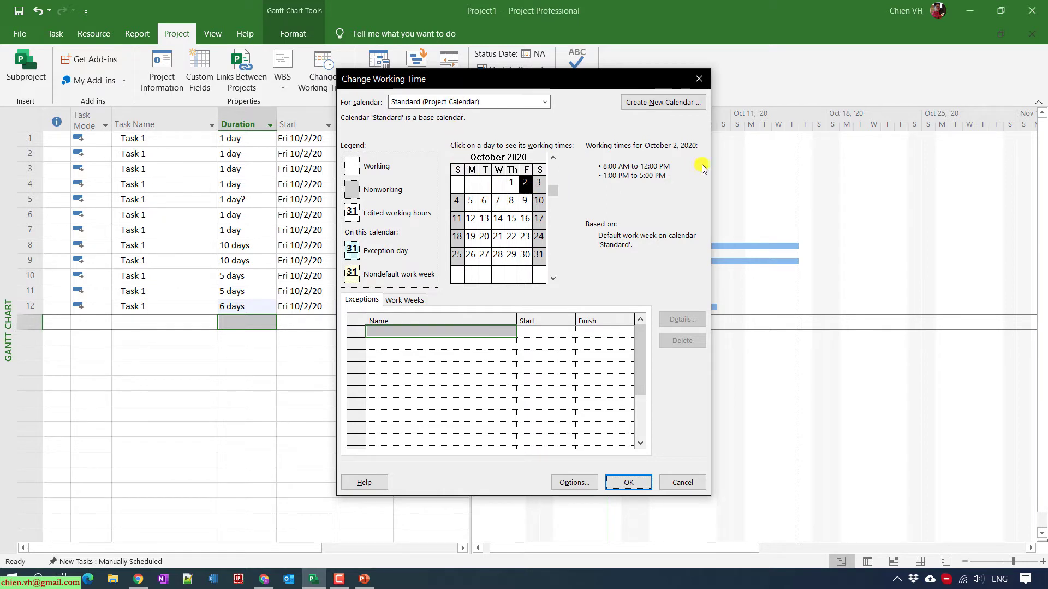
{"action": "left_click", "coordinate": [546, 103]}
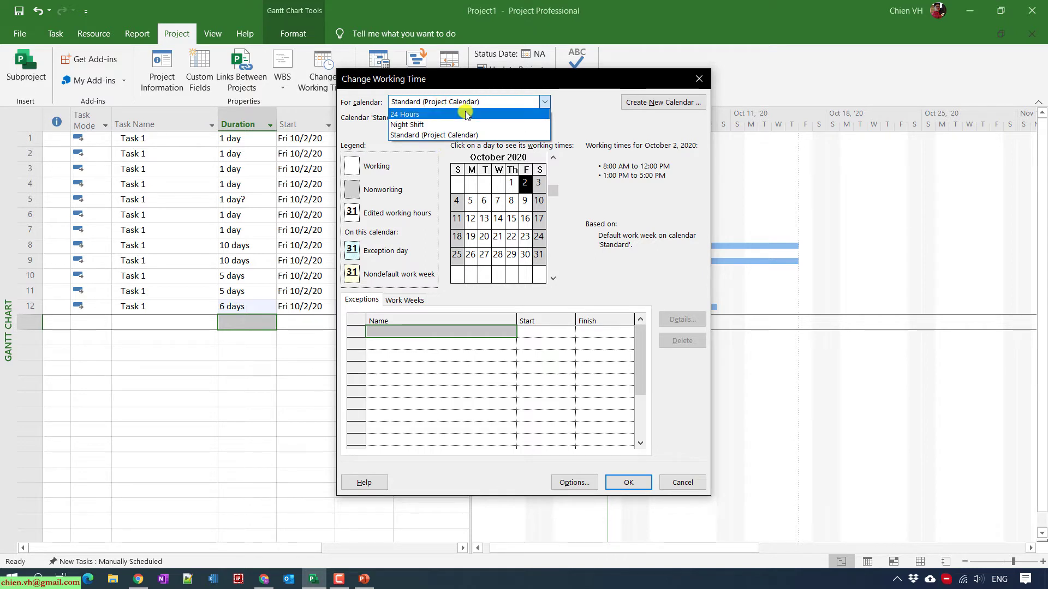
{"action": "left_click", "coordinate": [597, 118]}
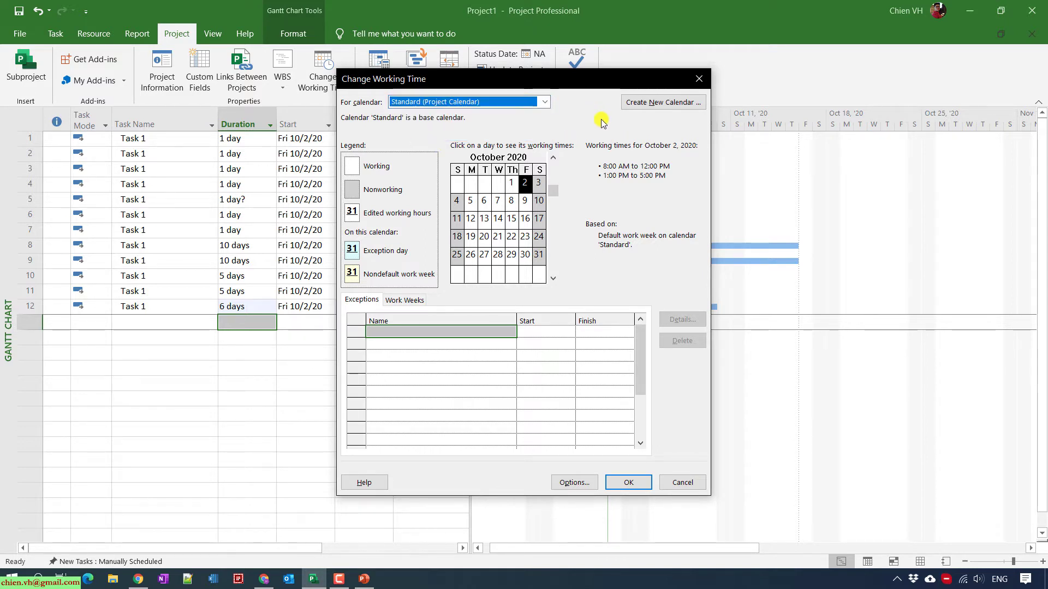
{"action": "left_click", "coordinate": [674, 105]}
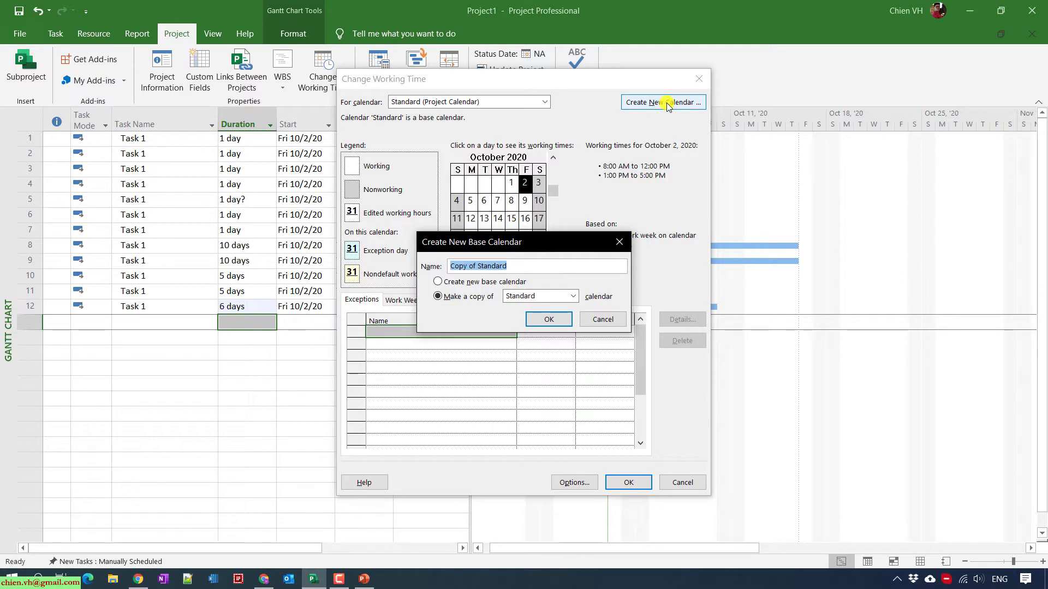
{"action": "type", "text": "Calendar for A"}
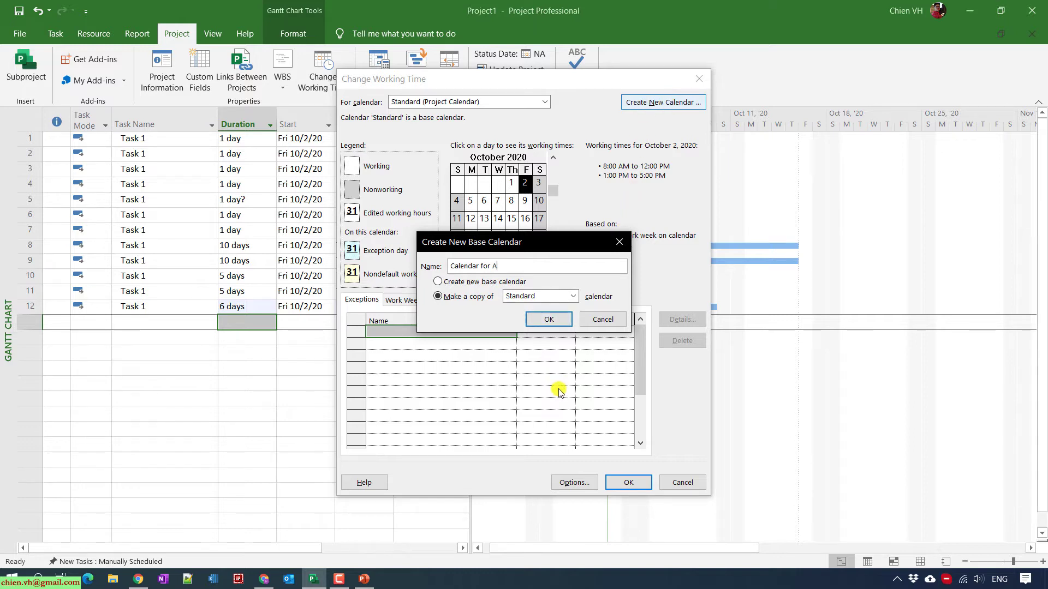
{"action": "left_click", "coordinate": [549, 319]}
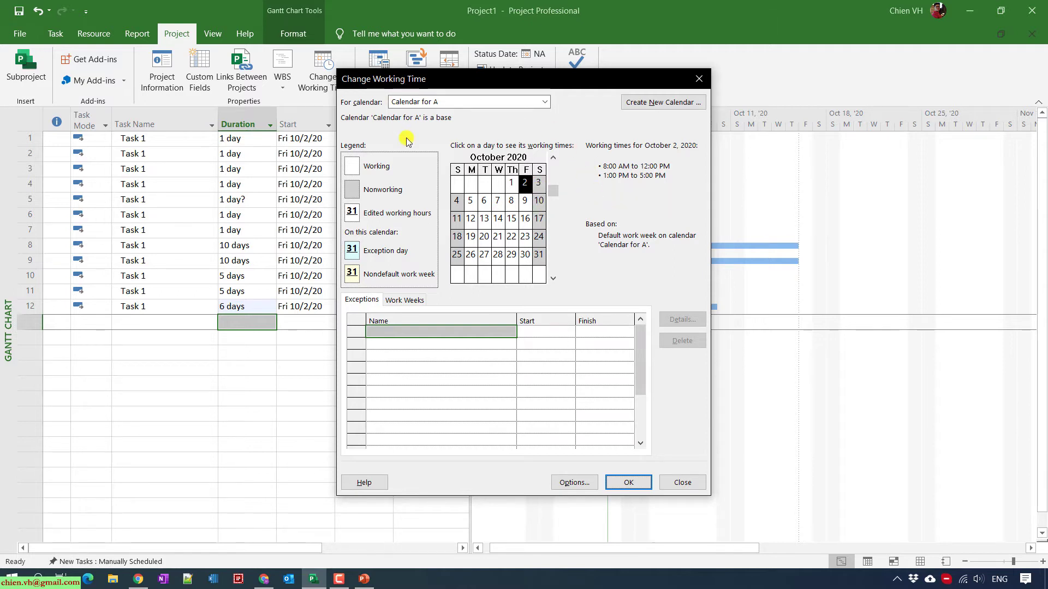
Check the working times of the first weekend days of October 2020 in Calendar for A.
{"action": "left_click", "coordinate": [457, 202]}
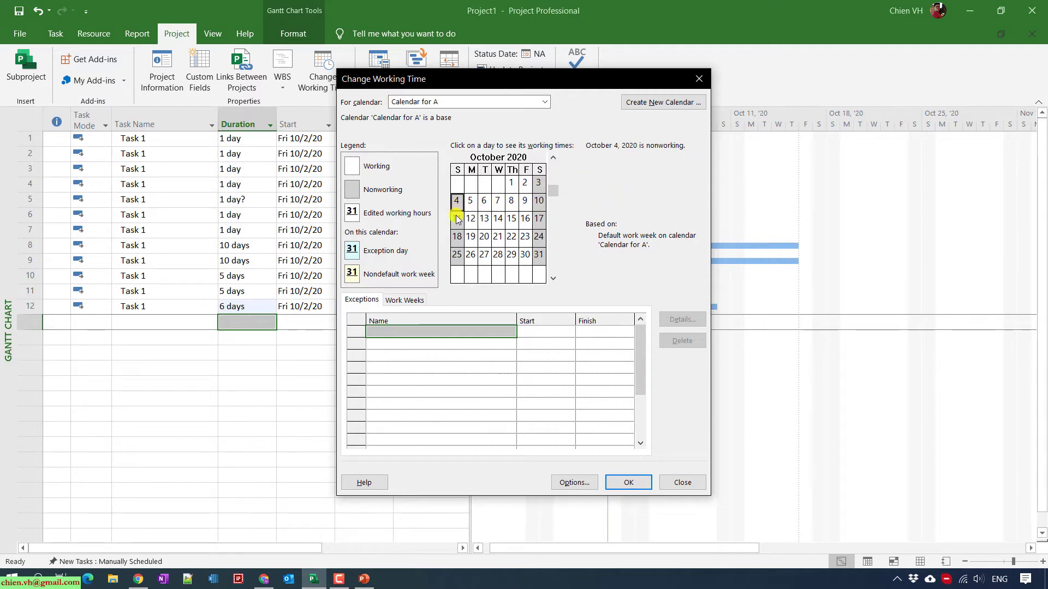
{"action": "left_click", "coordinate": [538, 185]}
{"action": "key", "text": "Down"}
{"action": "key", "text": "Down"}
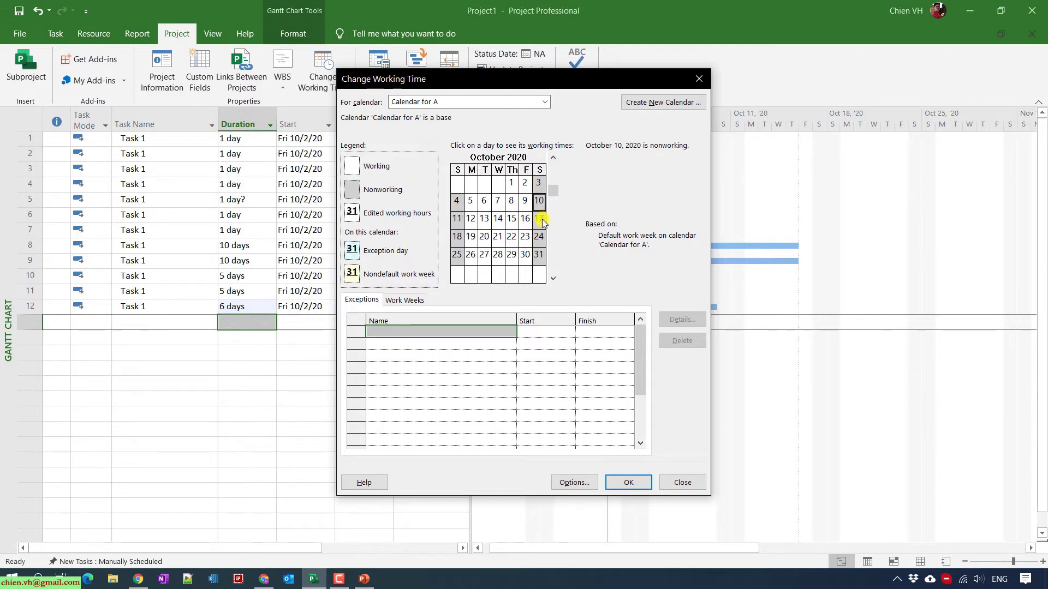
{"action": "left_click", "coordinate": [541, 187]}
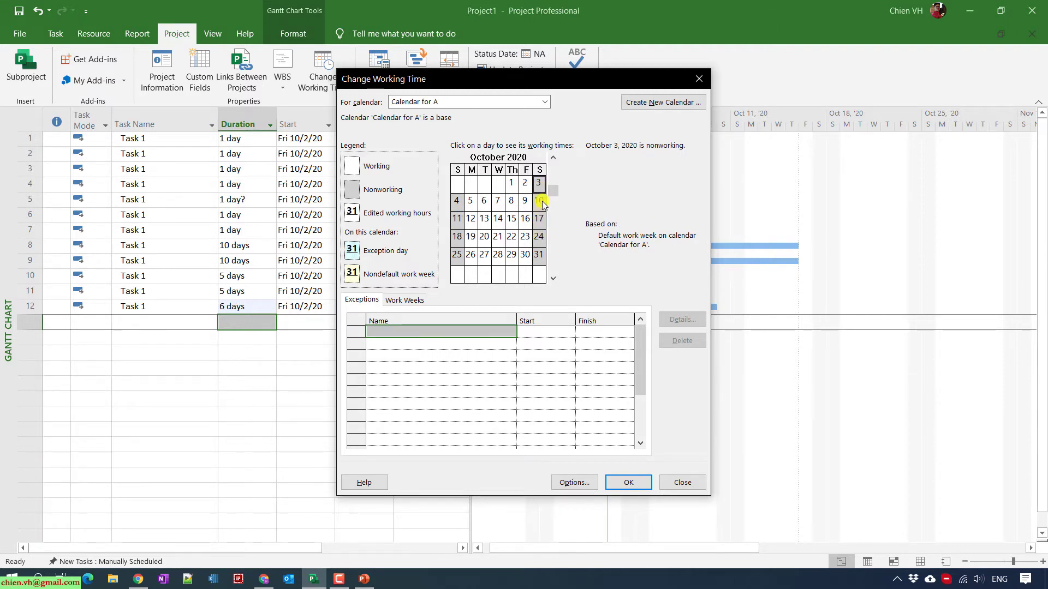
{"action": "left_click", "coordinate": [458, 206]}
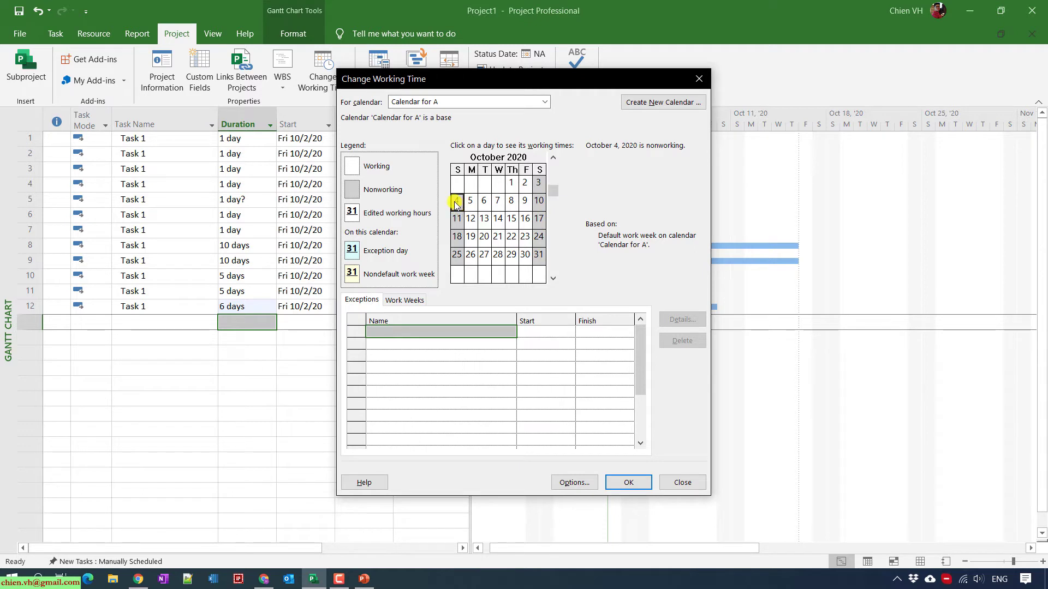
{"action": "left_click", "coordinate": [538, 185]}
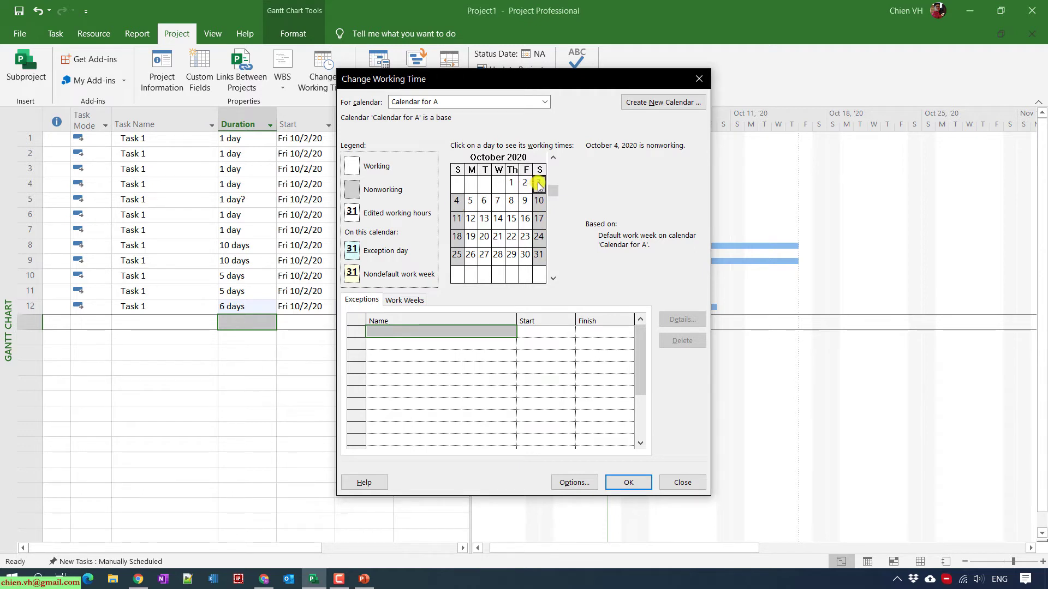
In the default work week, give Monday through Saturday specific working times of 8:00 AM to 12:00 PM and 1:00 PM to 5:00 PM.
{"action": "left_click", "coordinate": [413, 301]}
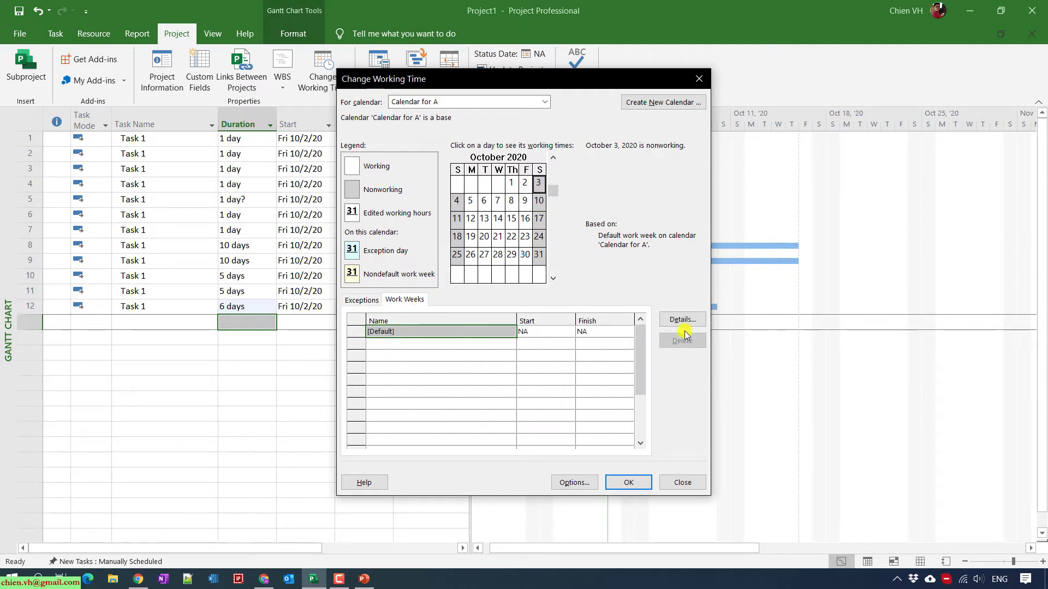
{"action": "left_click", "coordinate": [680, 320]}
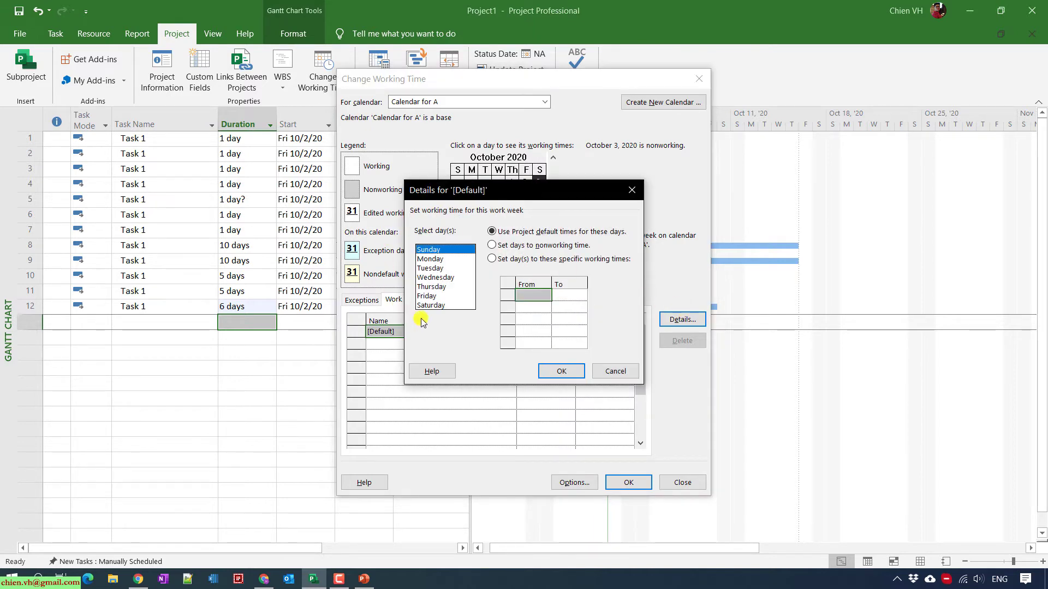
{"action": "left_click", "coordinate": [431, 306], "text": "shift"}
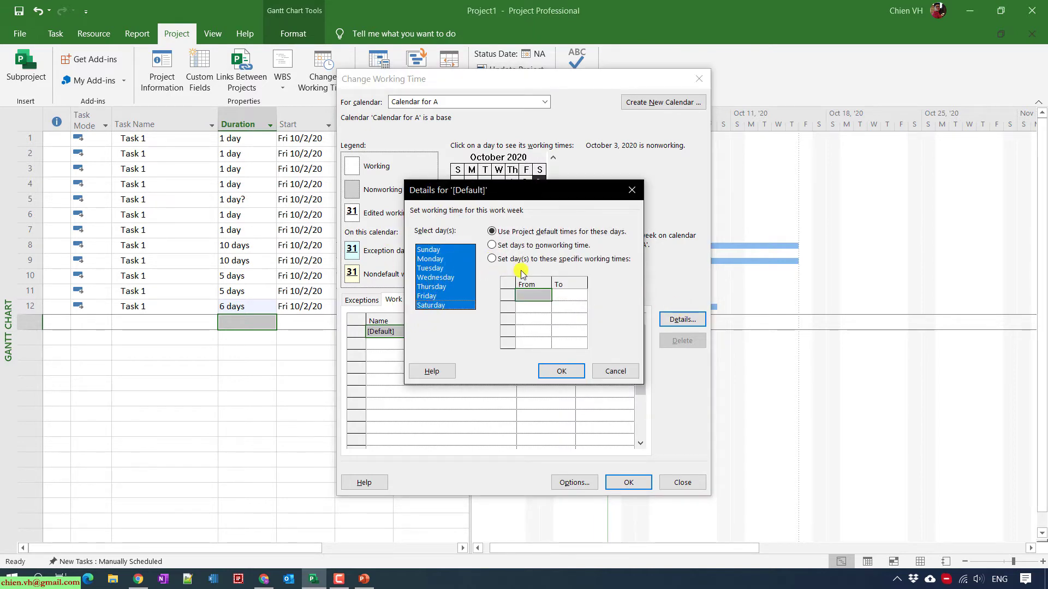
{"action": "left_click", "coordinate": [454, 296]}
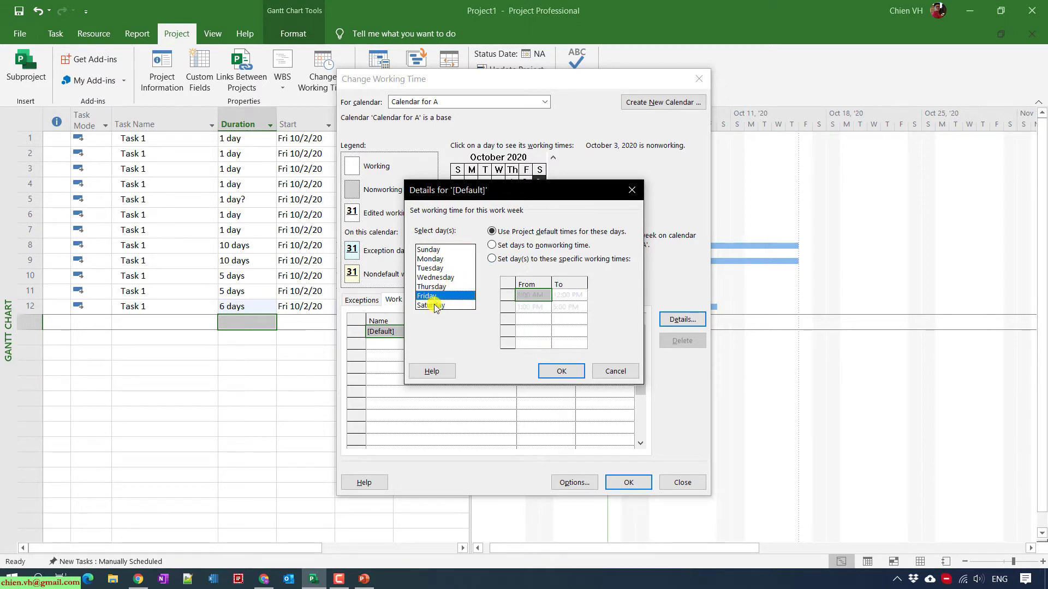
{"action": "left_click", "coordinate": [430, 259]}
{"action": "left_click", "coordinate": [435, 307], "text": "shift"}
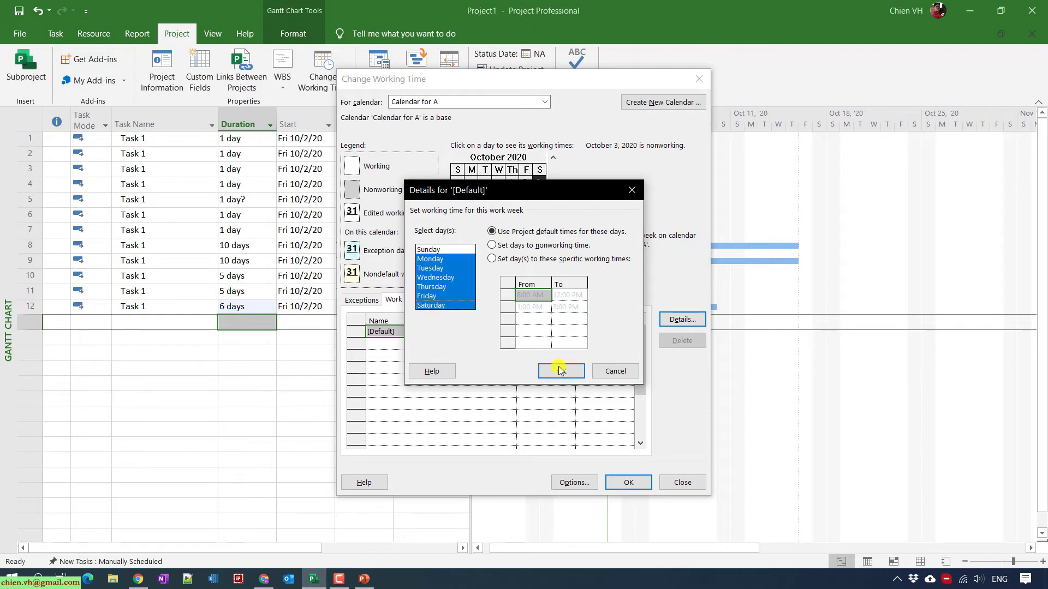
{"action": "left_click", "coordinate": [502, 261]}
{"action": "left_click", "coordinate": [560, 371]}
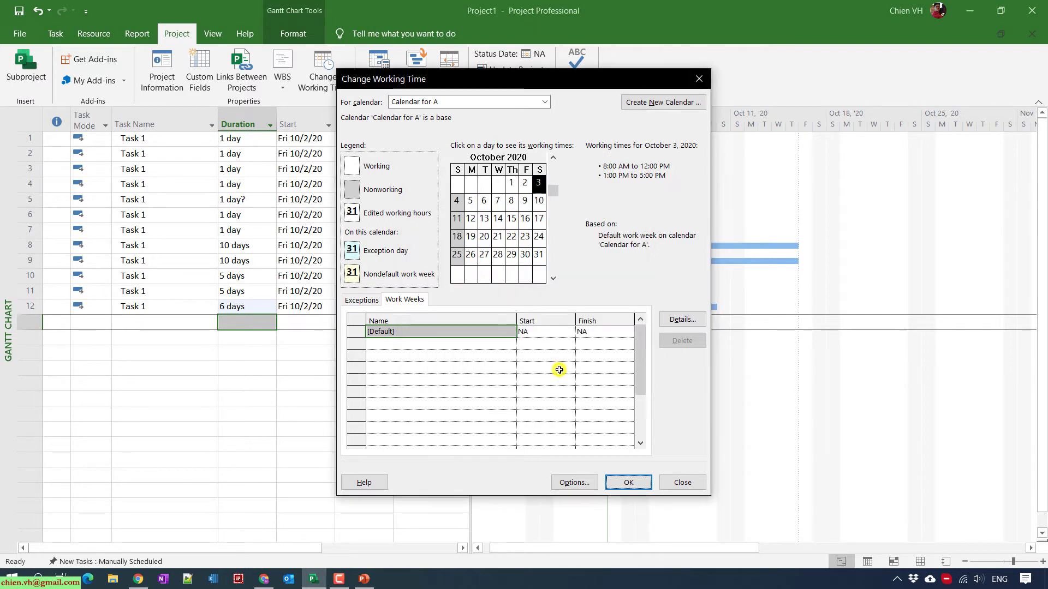
Add an exception named Working to Calendar for A for October 3, 2020.
{"action": "left_click", "coordinate": [381, 300]}
{"action": "left_click", "coordinate": [412, 302]}
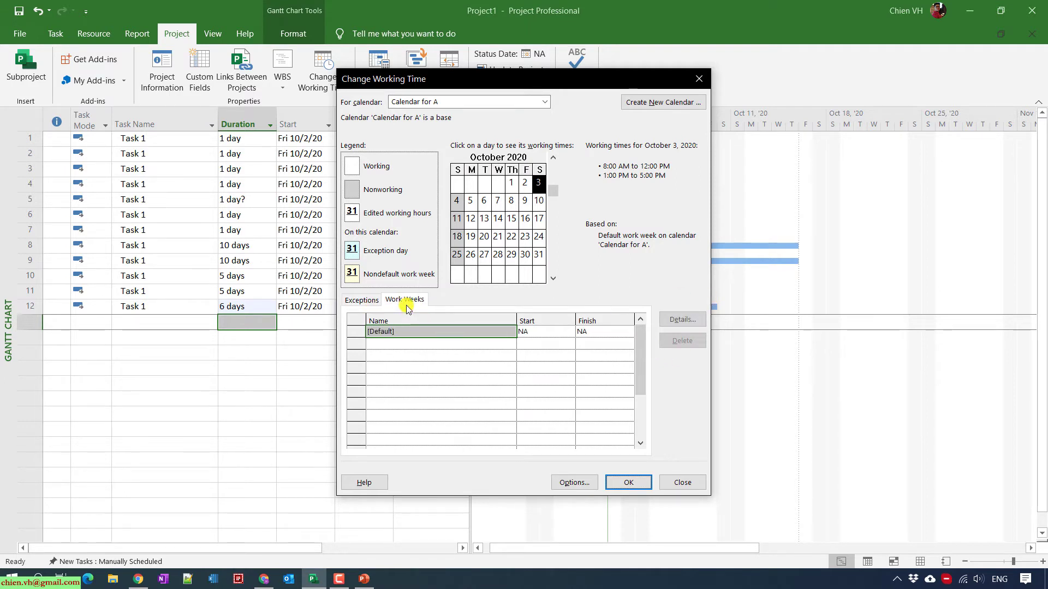
{"action": "left_click", "coordinate": [551, 332]}
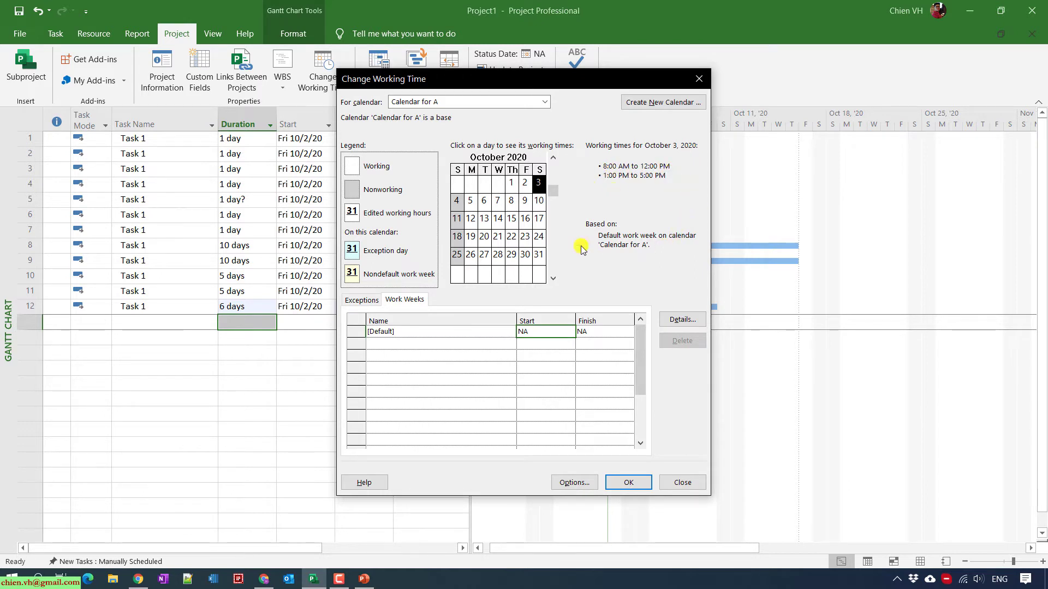
{"action": "left_click", "coordinate": [358, 301]}
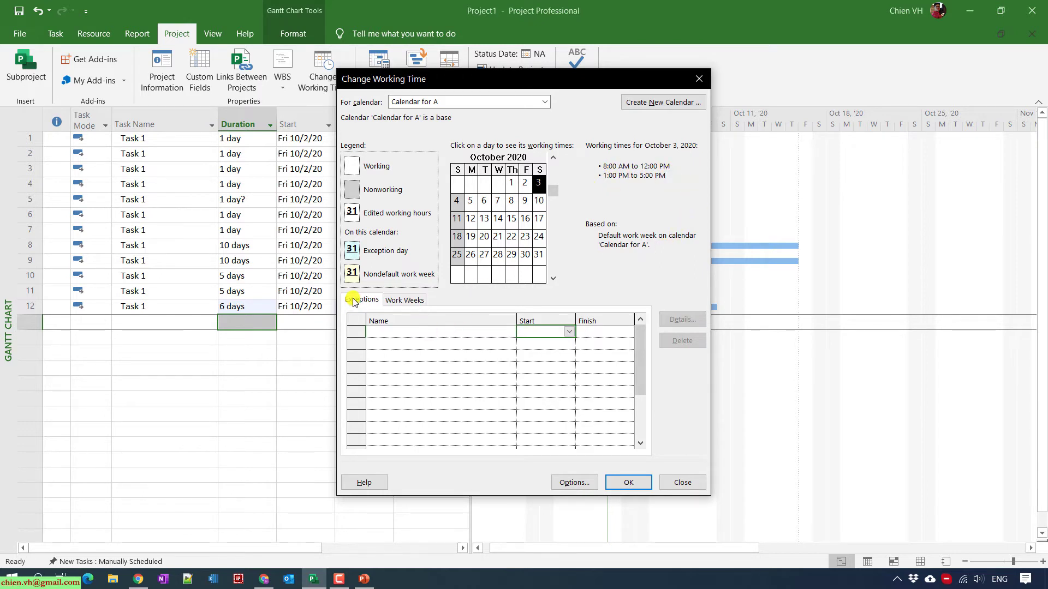
{"action": "left_click", "coordinate": [416, 332]}
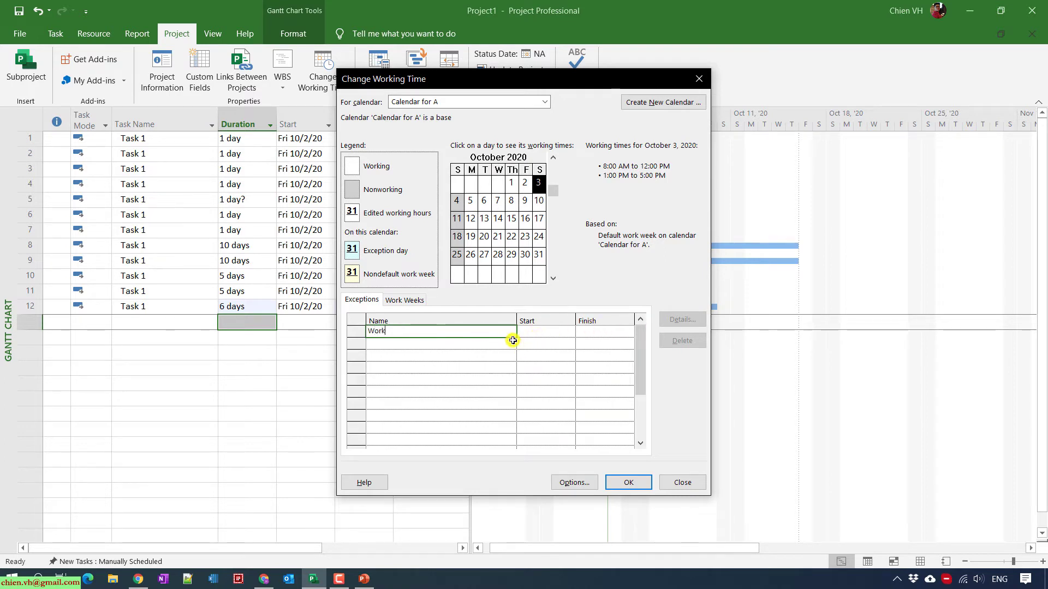
{"action": "left_click", "coordinate": [449, 406]}
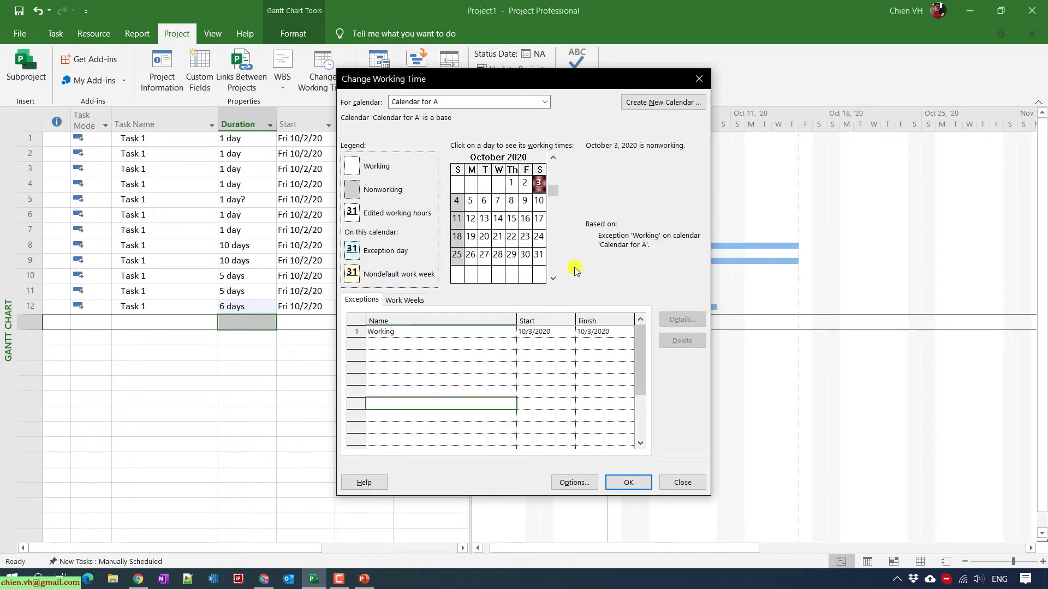
Extend the Working exception by setting its finish date to 10/4/2020.
{"action": "left_click", "coordinate": [457, 202]}
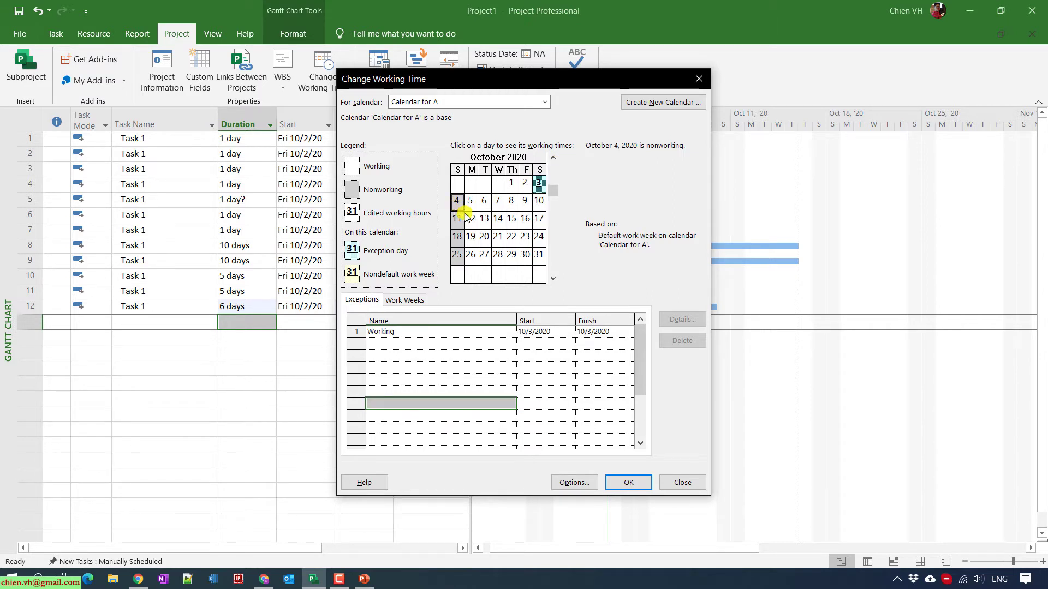
{"action": "left_click", "coordinate": [458, 344]}
{"action": "left_click", "coordinate": [539, 183]}
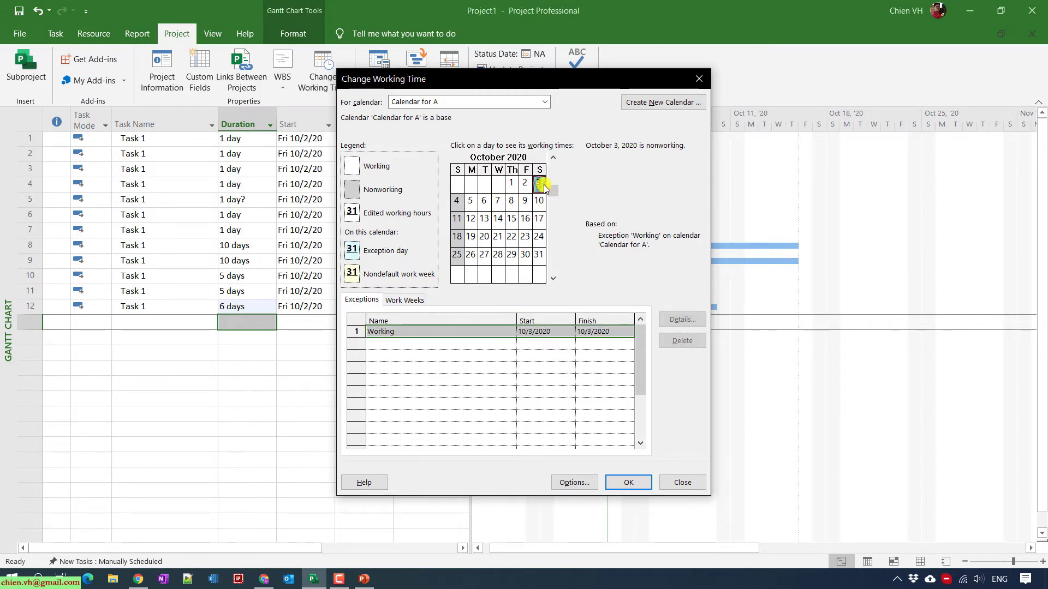
{"action": "left_click", "coordinate": [601, 331]}
{"action": "left_click", "coordinate": [628, 331]}
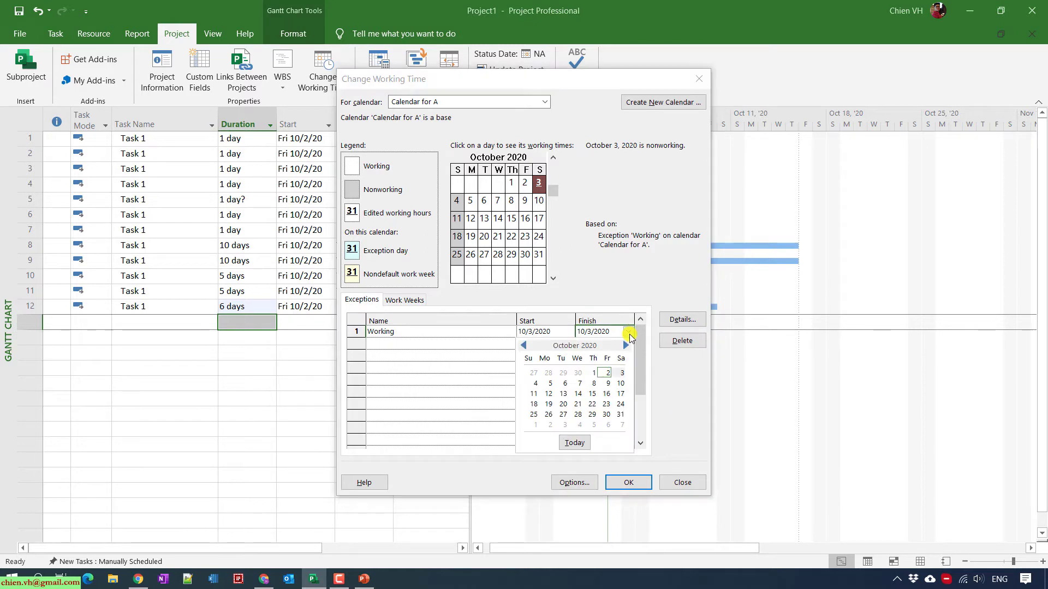
{"action": "left_click", "coordinate": [535, 383]}
{"action": "left_click", "coordinate": [433, 367]}
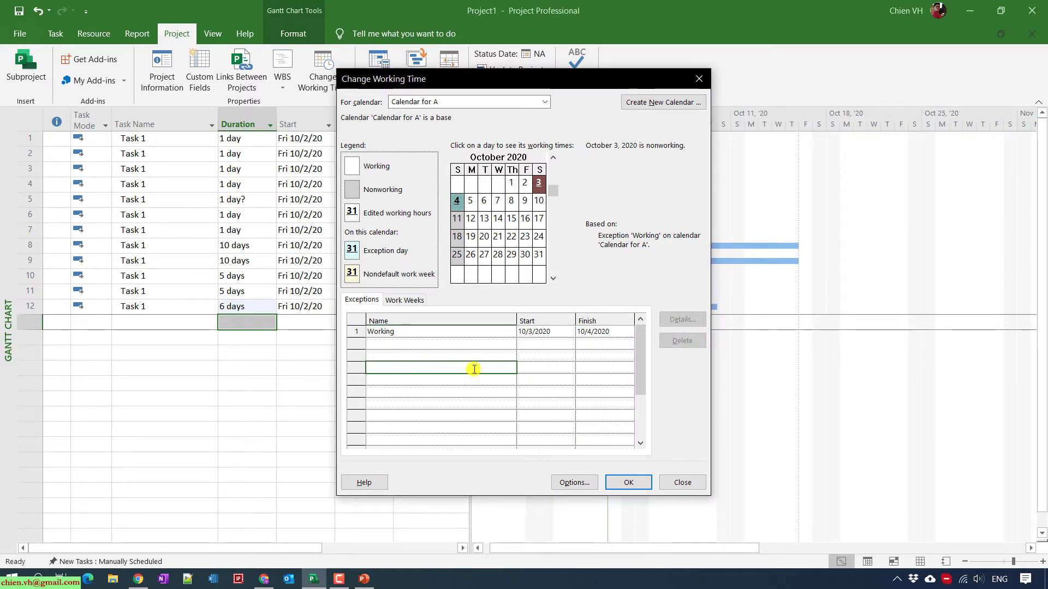
Save the changes to Calendar for A and create a base calendar named Calendar 2 as a copy of Standard.
{"action": "left_click", "coordinate": [630, 485]}
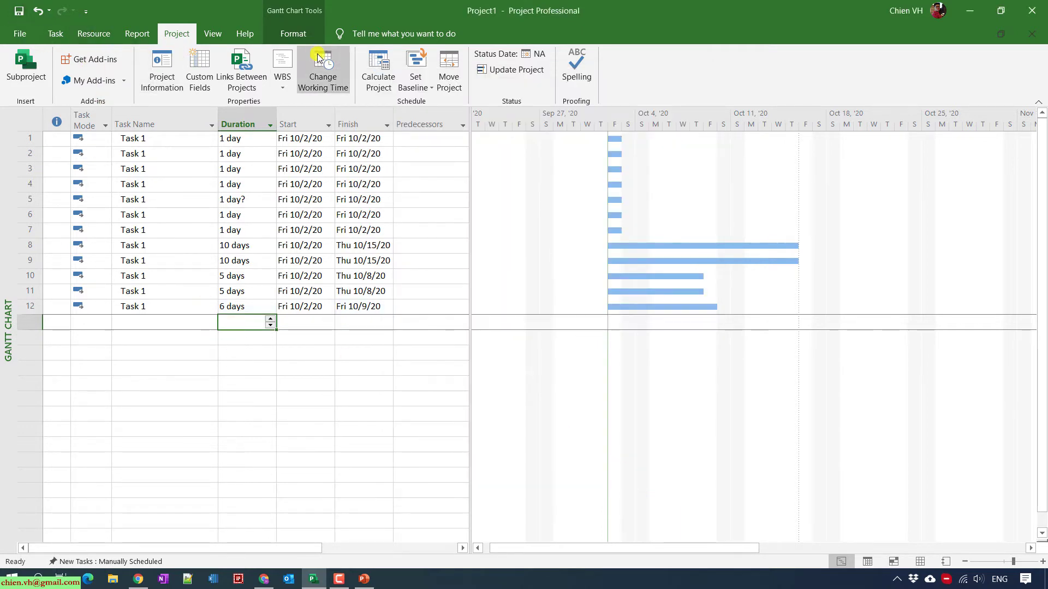
{"action": "left_click", "coordinate": [330, 76]}
{"action": "left_click", "coordinate": [663, 102]}
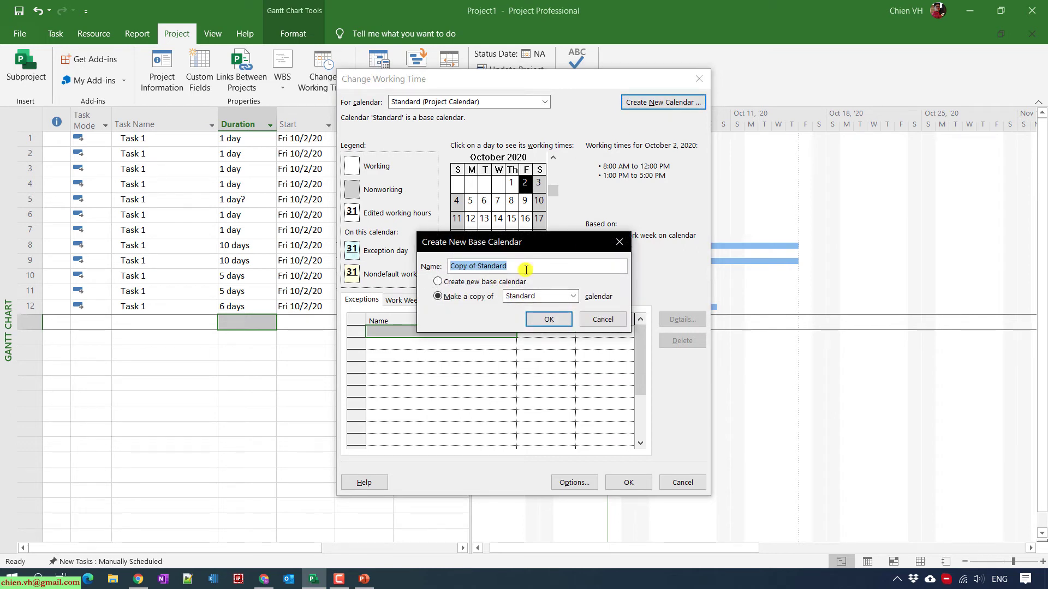
{"action": "type", "text": "Calendar 2"}
{"action": "left_click", "coordinate": [550, 321]}
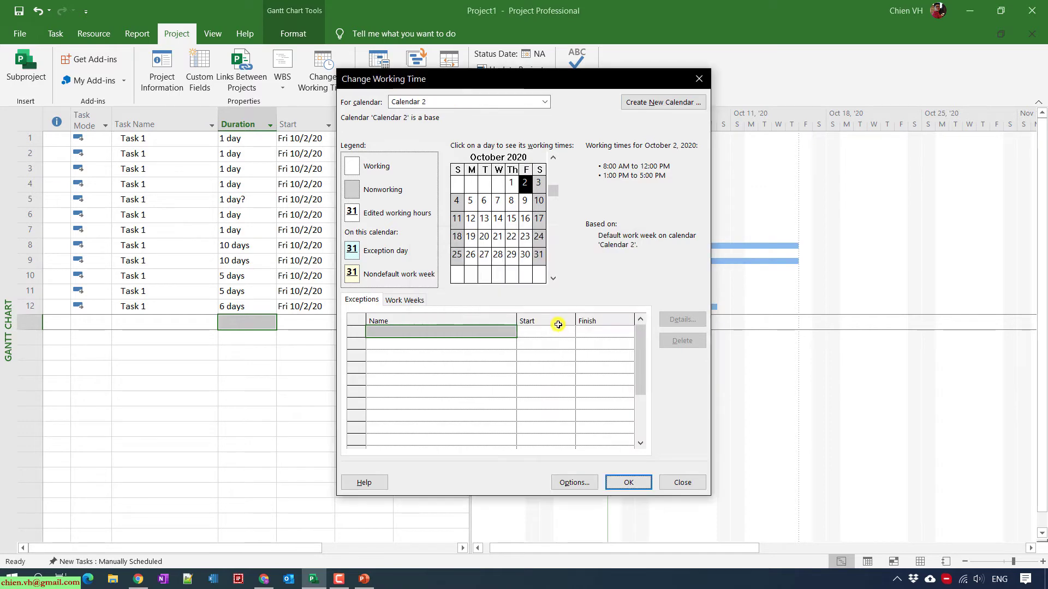
In Calendar 2's default work week, give Sunday and Tuesday through Saturday specific working times of 8:30 AM to 12:00 PM.
{"action": "left_click", "coordinate": [405, 299]}
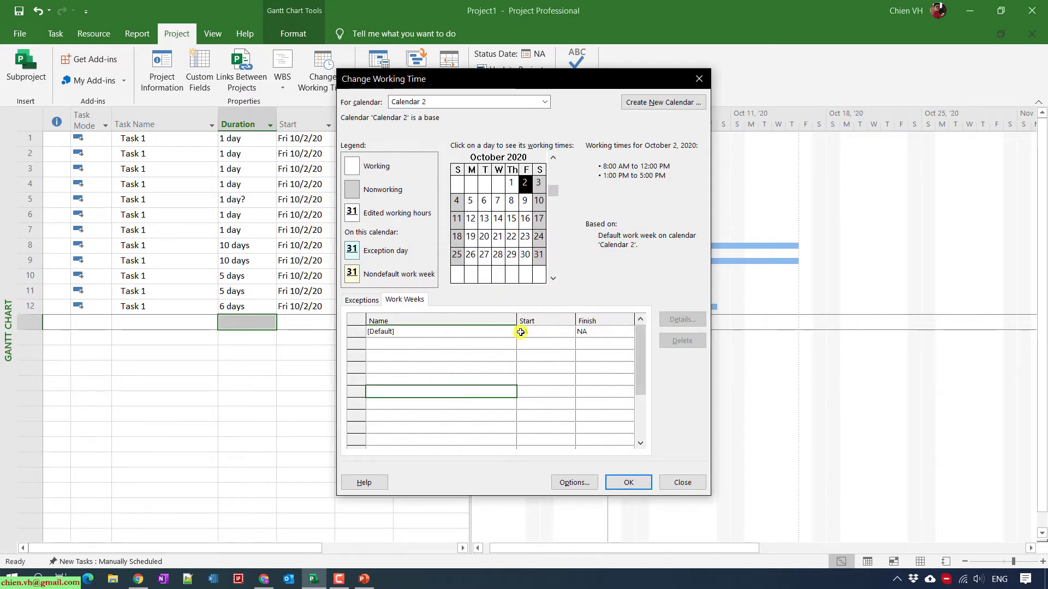
{"action": "left_click", "coordinate": [481, 331]}
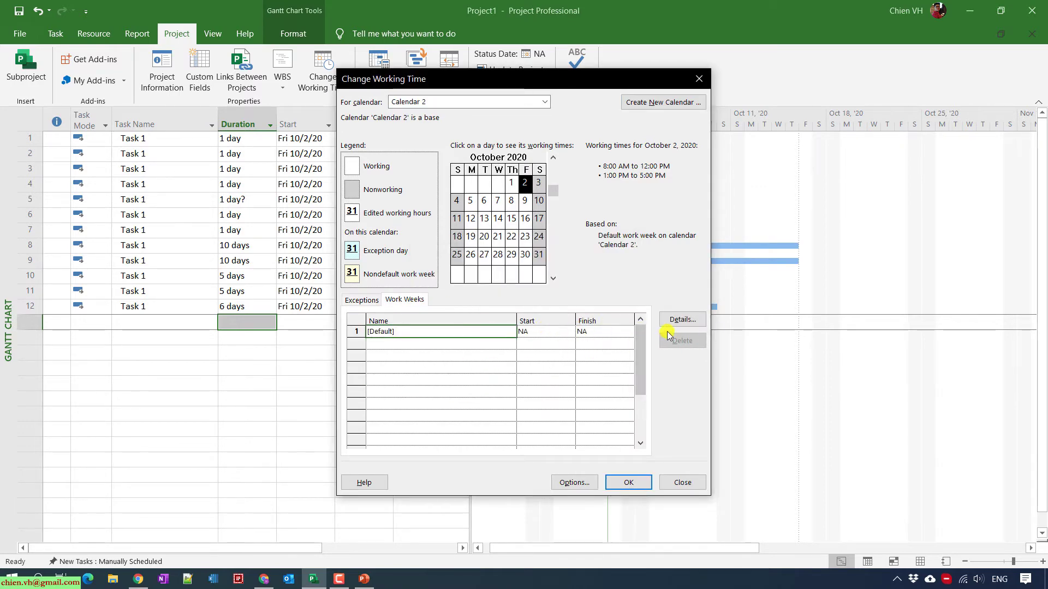
{"action": "left_click", "coordinate": [679, 321]}
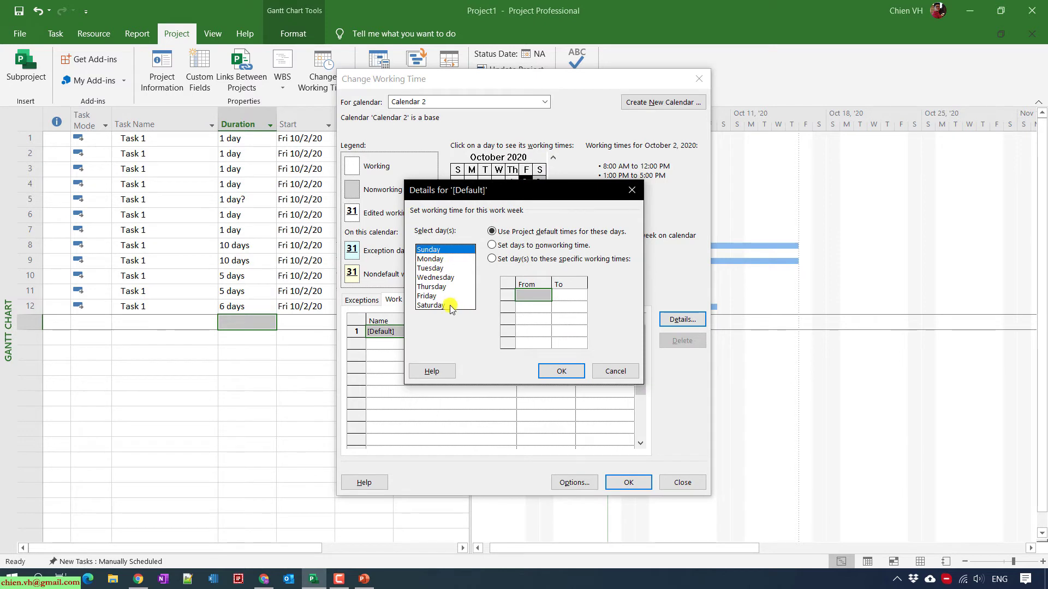
{"action": "left_click", "coordinate": [430, 259]}
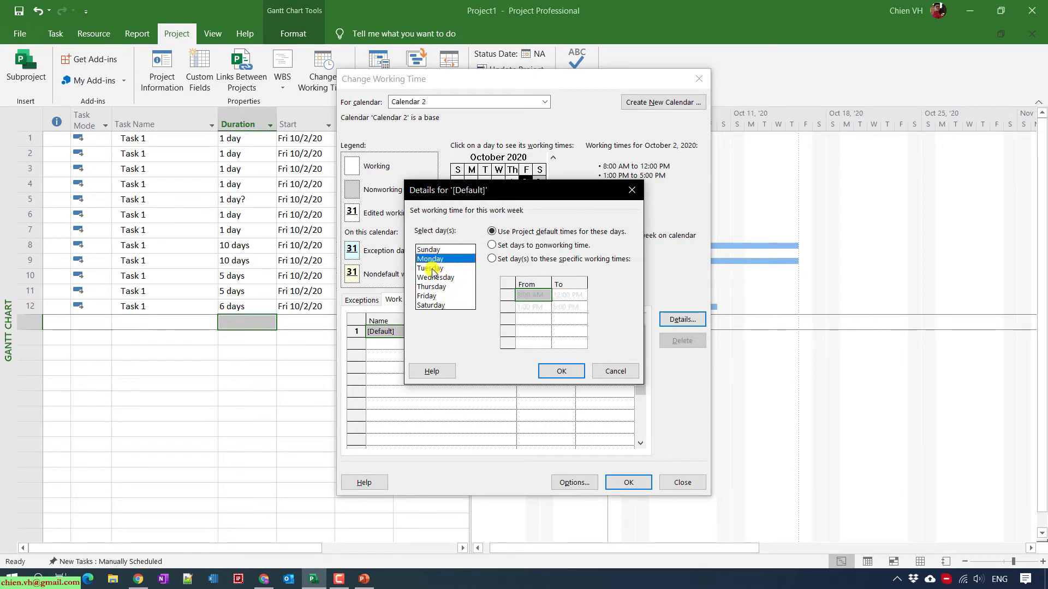
{"action": "left_click", "coordinate": [433, 269]}
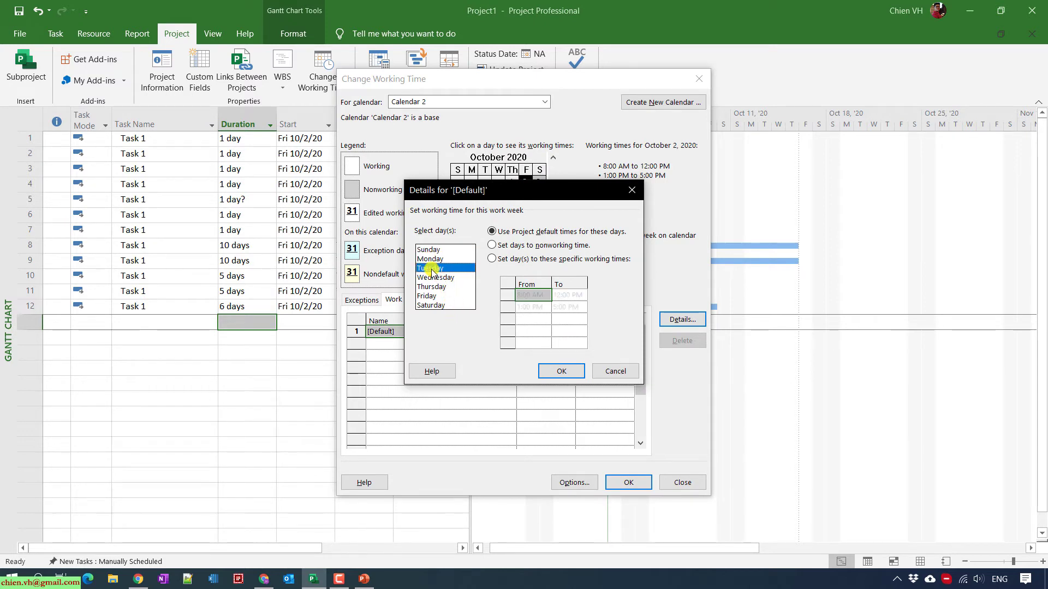
{"action": "left_click", "coordinate": [435, 306], "text": "shift"}
{"action": "left_click", "coordinate": [430, 250], "text": "ctrl"}
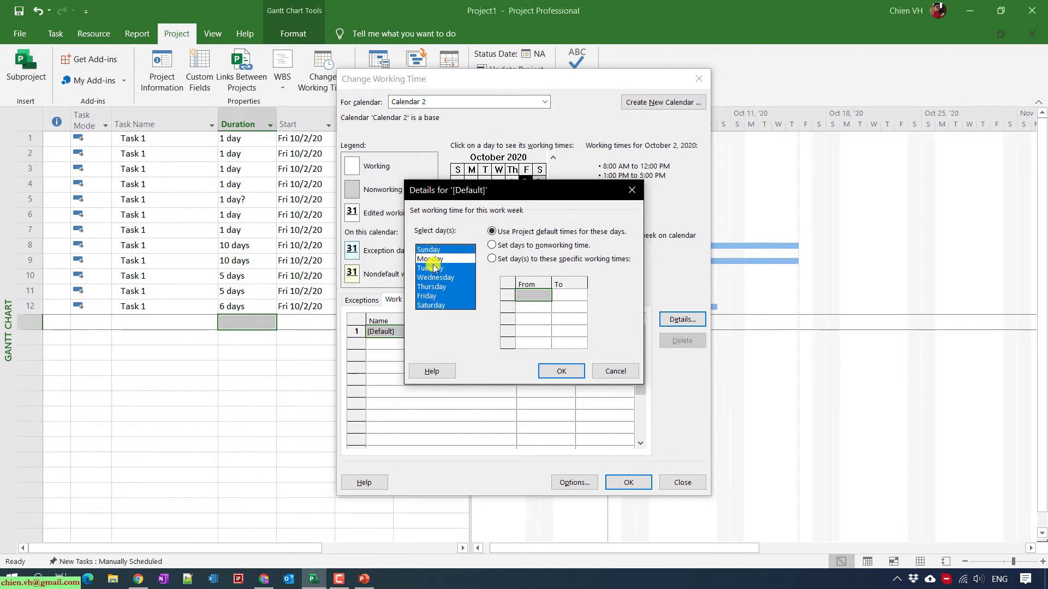
{"action": "left_click", "coordinate": [526, 261]}
{"action": "left_click", "coordinate": [541, 298]}
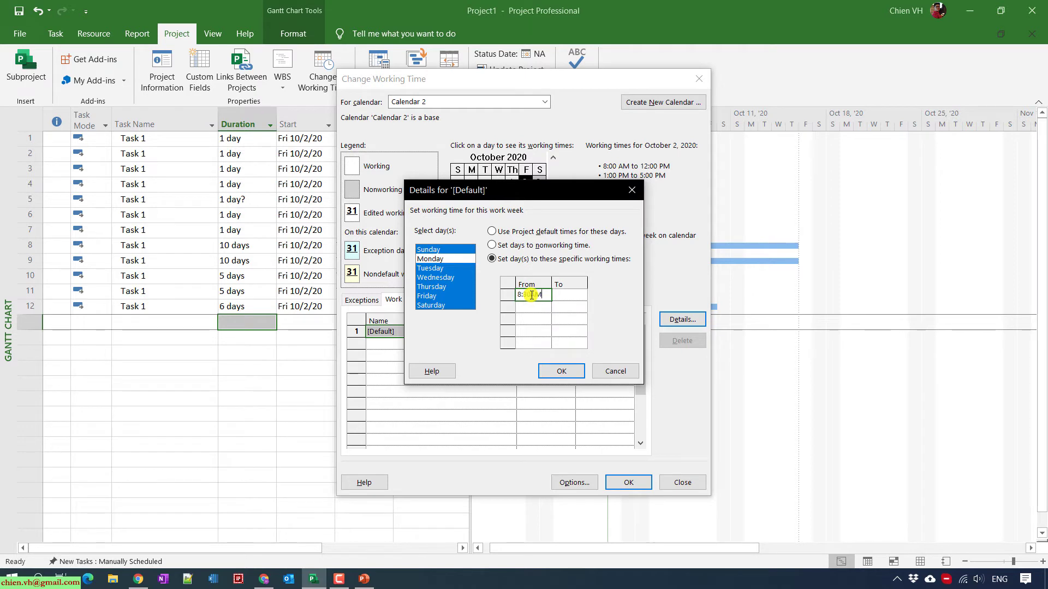
{"action": "key", "text": "Return"}
{"action": "left_click", "coordinate": [569, 294]}
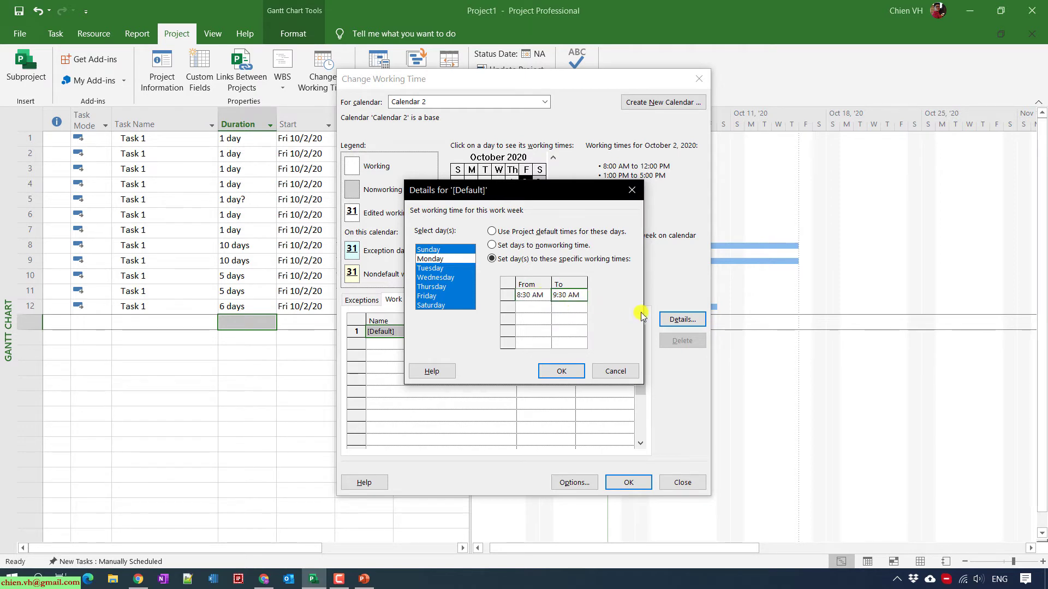
{"action": "type", "text": "1"}
Add a second working period of 1:30 PM to 6:00 PM for the same days and save Calendar 2.
{"action": "left_click", "coordinate": [533, 307]}
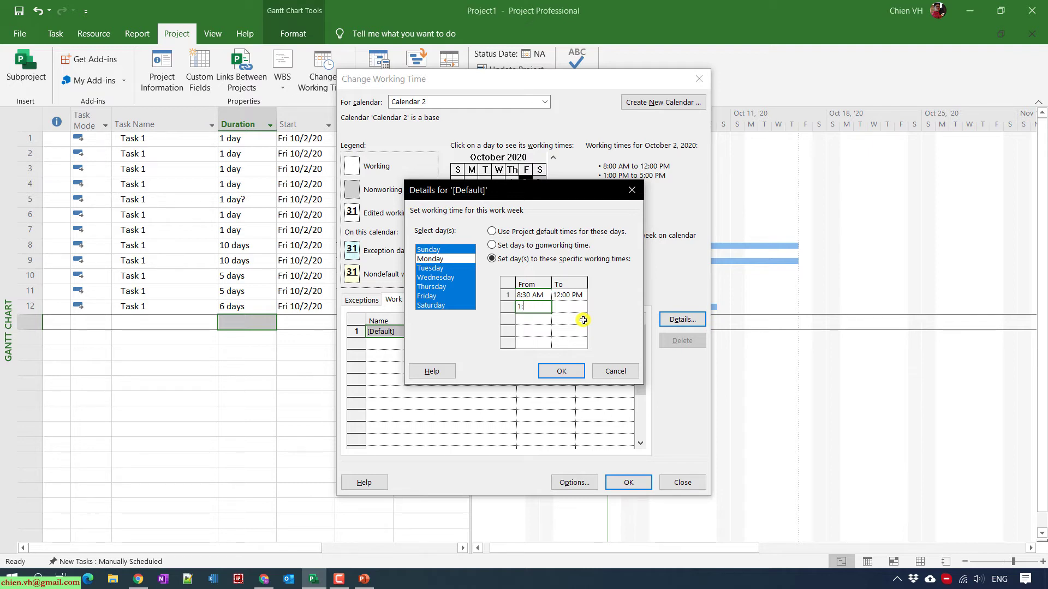
{"action": "left_click", "coordinate": [583, 320]}
{"action": "left_click", "coordinate": [525, 329]}
{"action": "left_click", "coordinate": [534, 300]}
{"action": "left_click", "coordinate": [528, 329]}
{"action": "type", "text": "30 PM"}
{"action": "key", "text": "Return"}
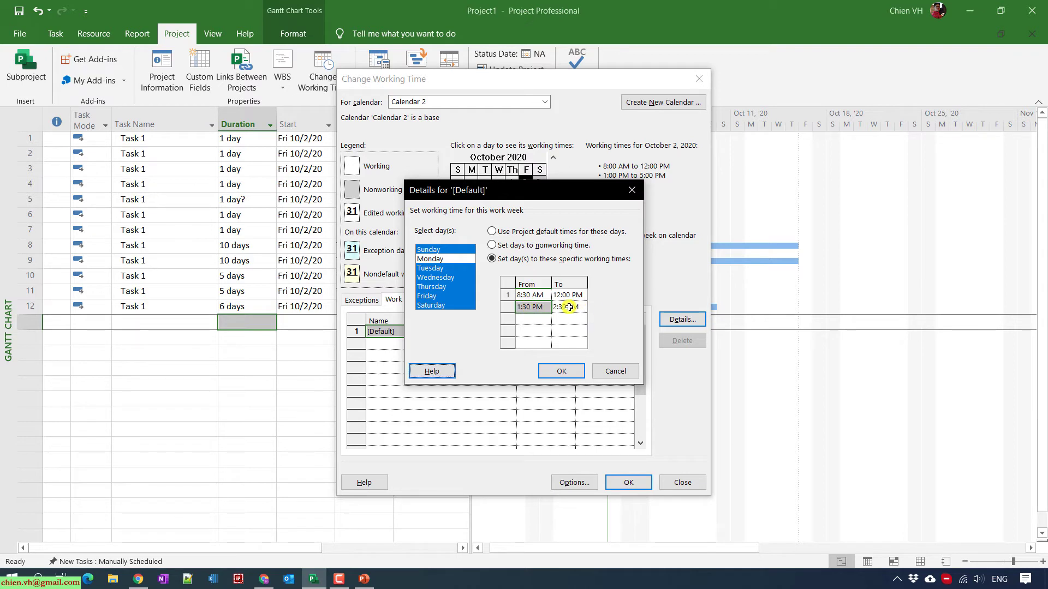
{"action": "left_click", "coordinate": [569, 307]}
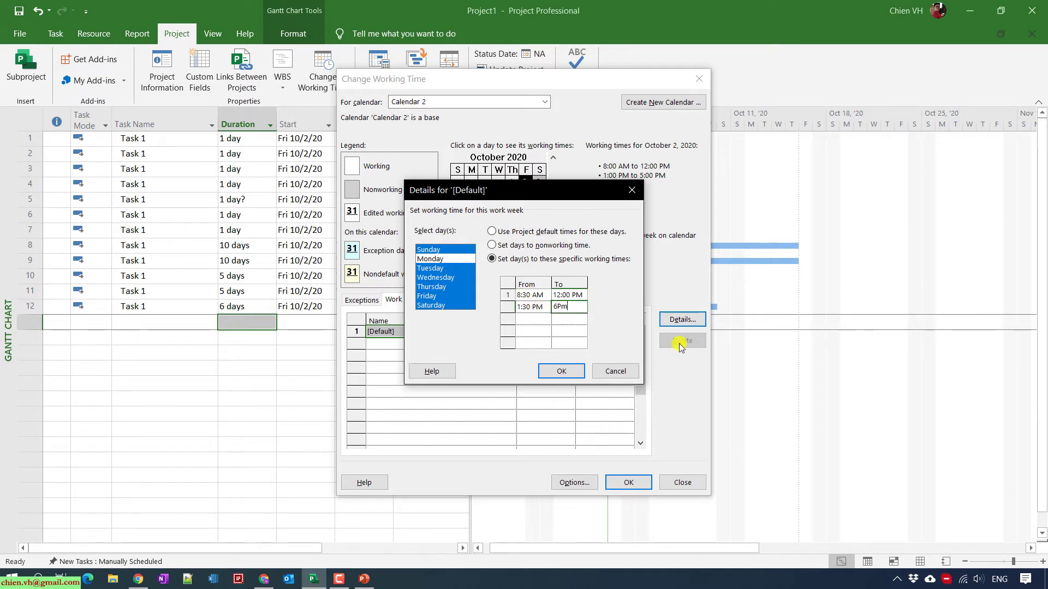
{"action": "left_click", "coordinate": [521, 321]}
{"action": "left_click", "coordinate": [561, 371]}
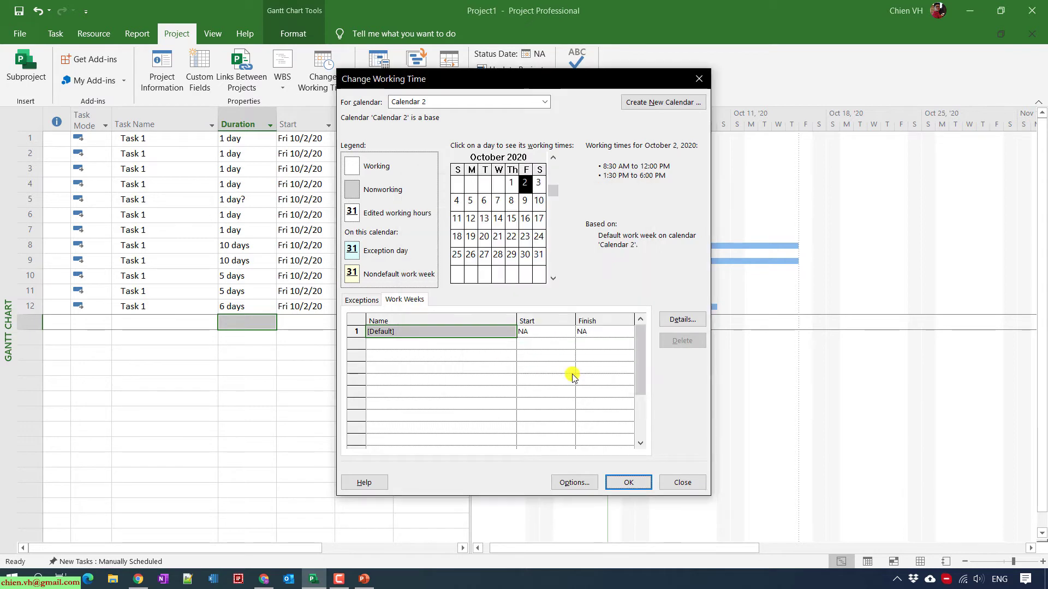
{"action": "left_click", "coordinate": [628, 483]}
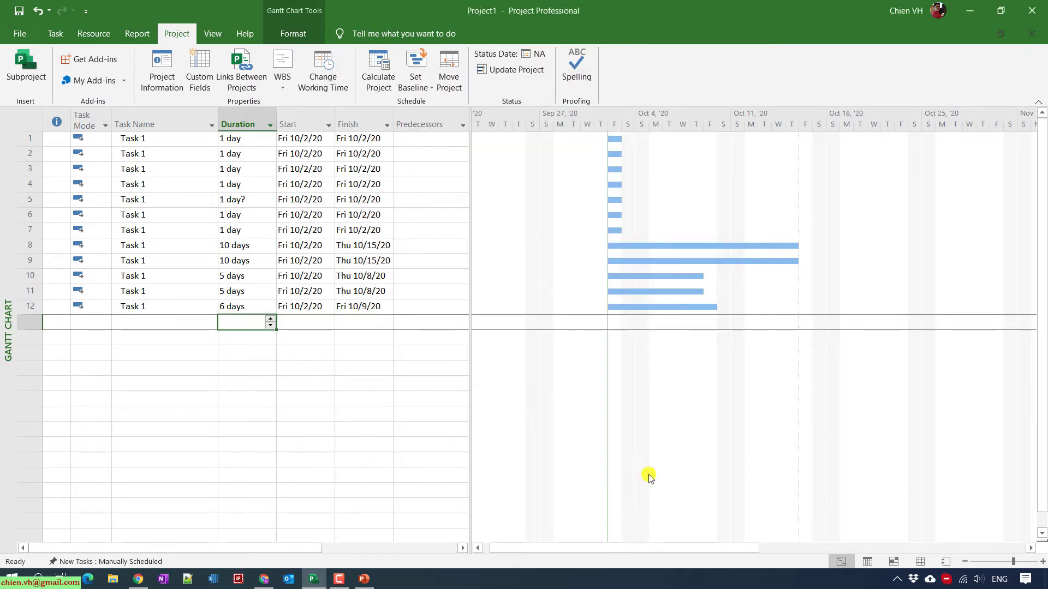
Examine the available calendars and Calendar 2's working times across past and future months, without changing anything.
{"action": "left_click", "coordinate": [213, 410]}
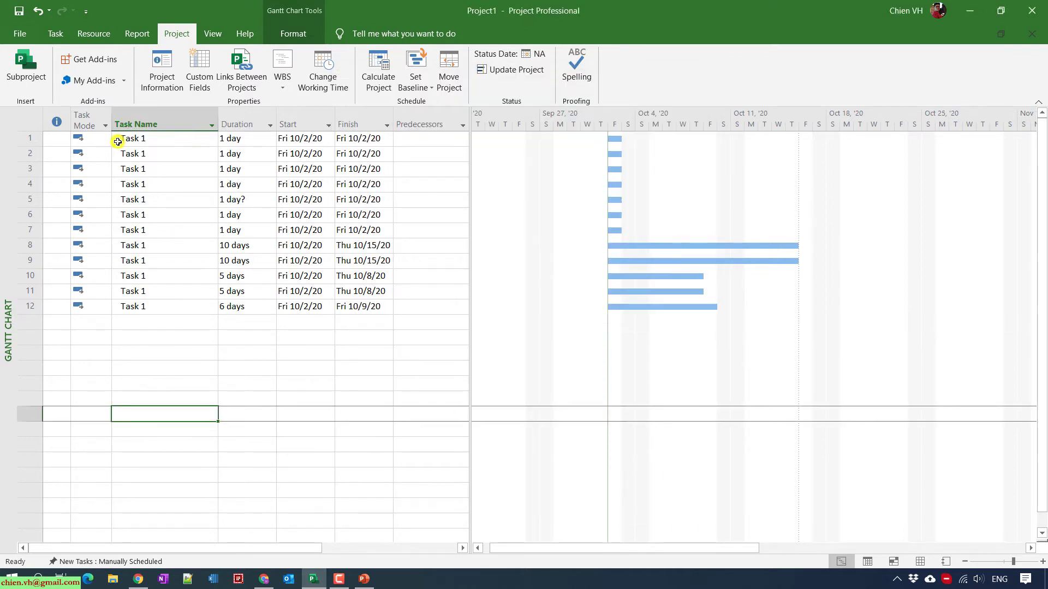
{"action": "left_click", "coordinate": [318, 71]}
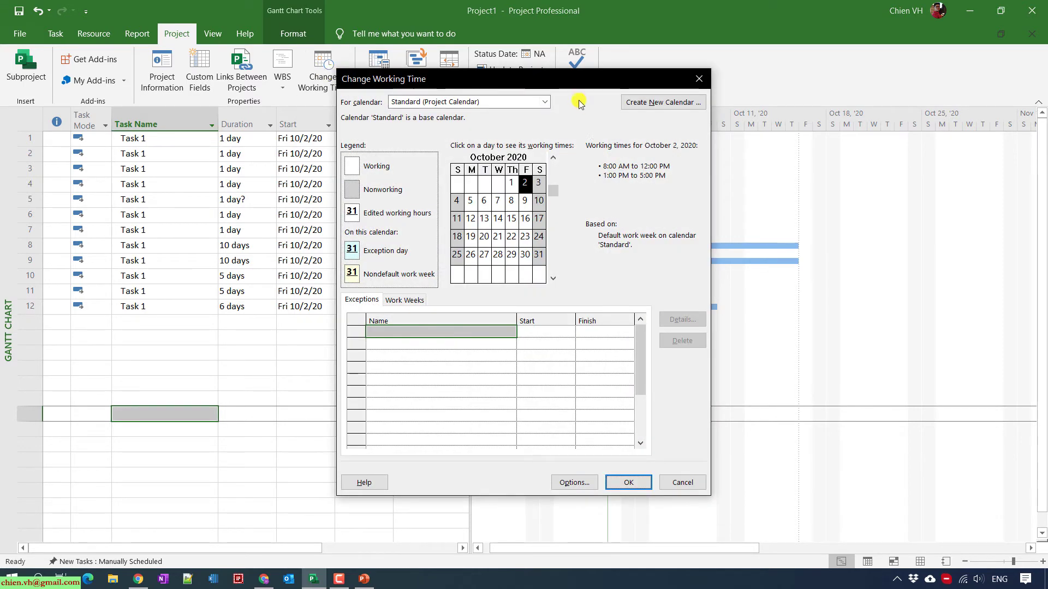
{"action": "left_click", "coordinate": [544, 103]}
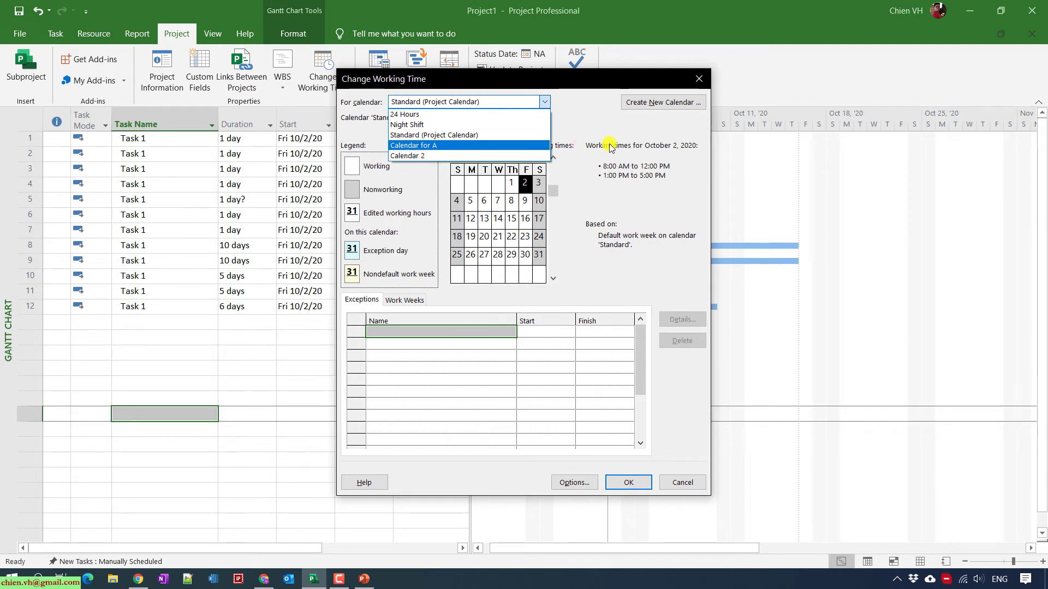
{"action": "left_click", "coordinate": [544, 102]}
{"action": "left_click", "coordinate": [544, 101]}
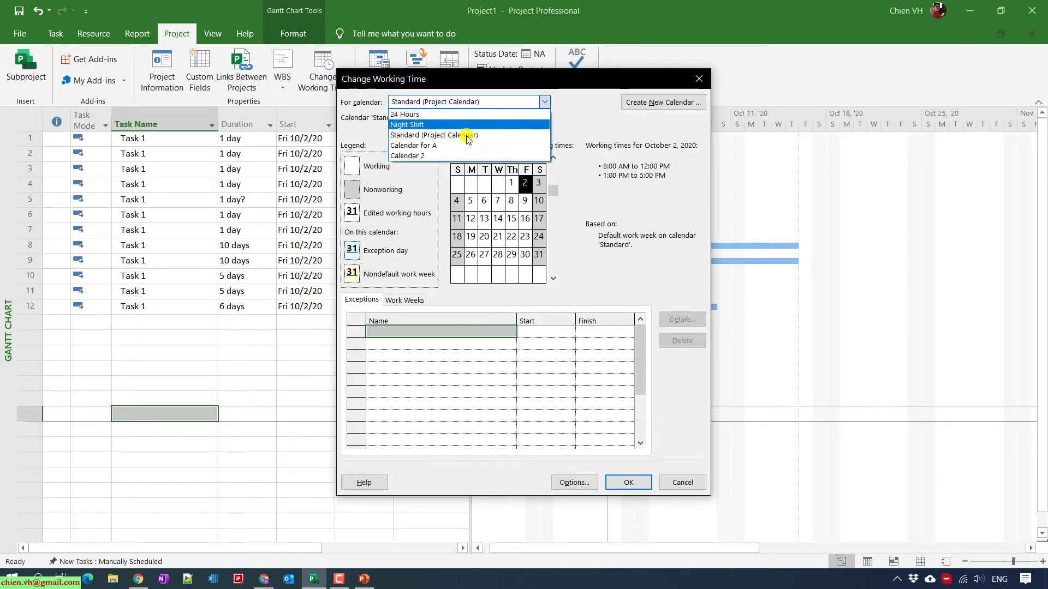
{"action": "left_click", "coordinate": [435, 157]}
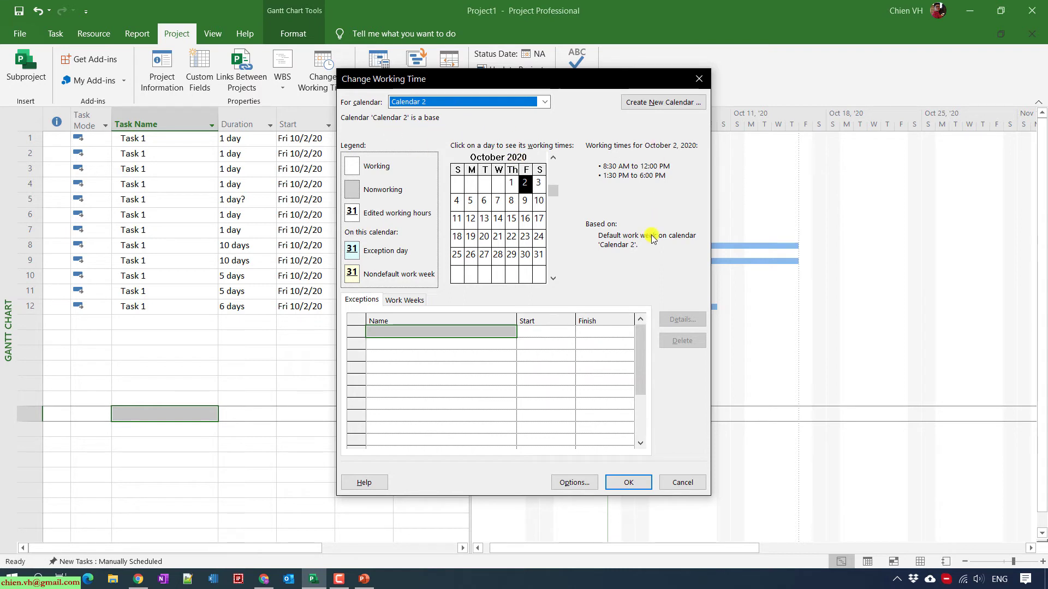
{"action": "left_click_drag", "start_coordinate": [643, 368], "coordinate": [658, 282]}
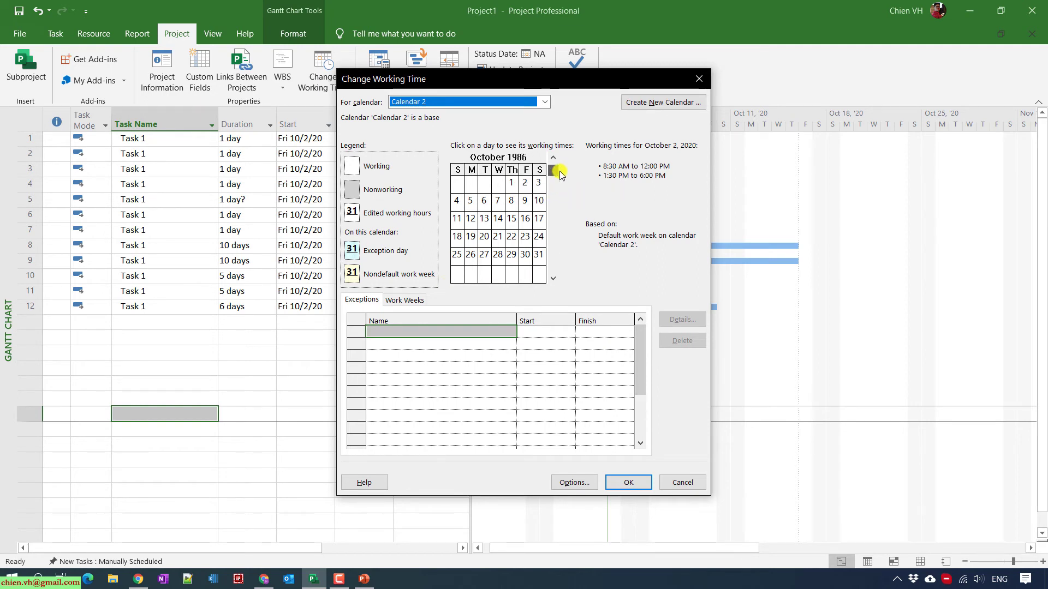
{"action": "left_click_drag", "start_coordinate": [554, 190], "coordinate": [587, 276]}
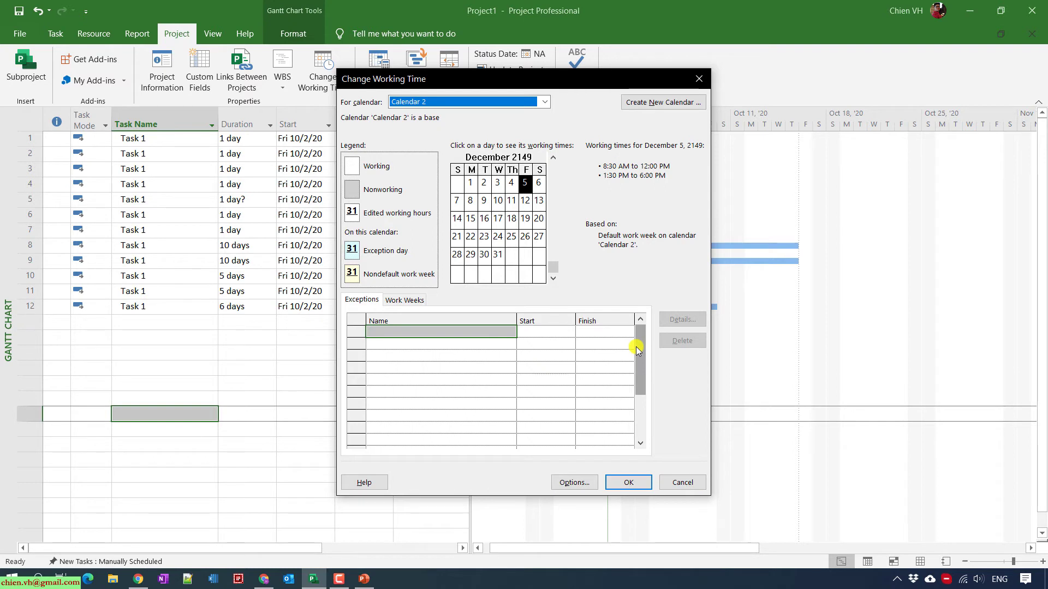
{"action": "left_click", "coordinate": [677, 483]}
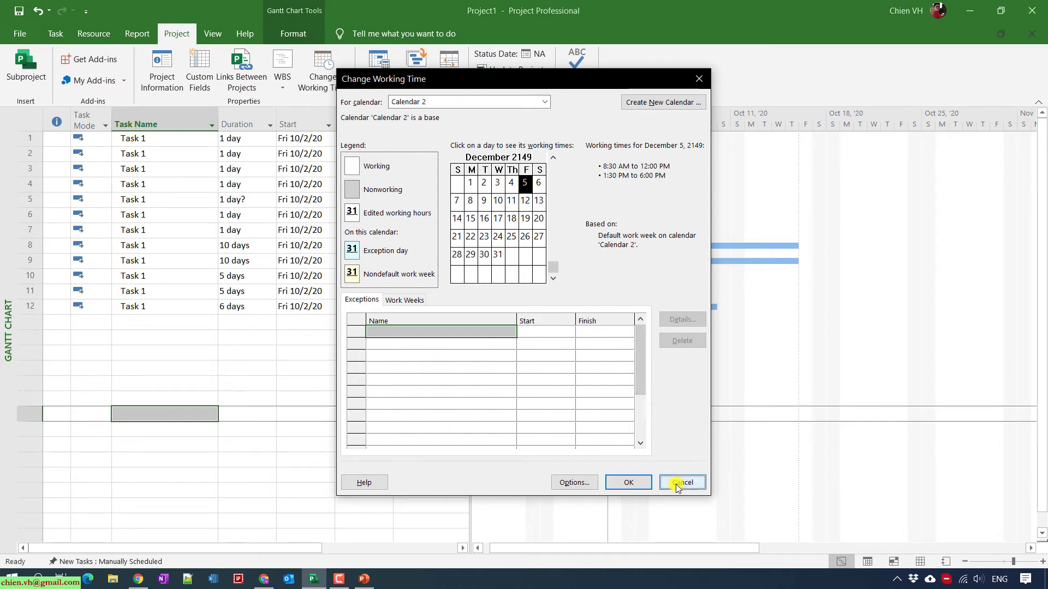
Delete Calendar 2 from Project1 with the Organizer and close it.
{"action": "left_click", "coordinate": [24, 34]}
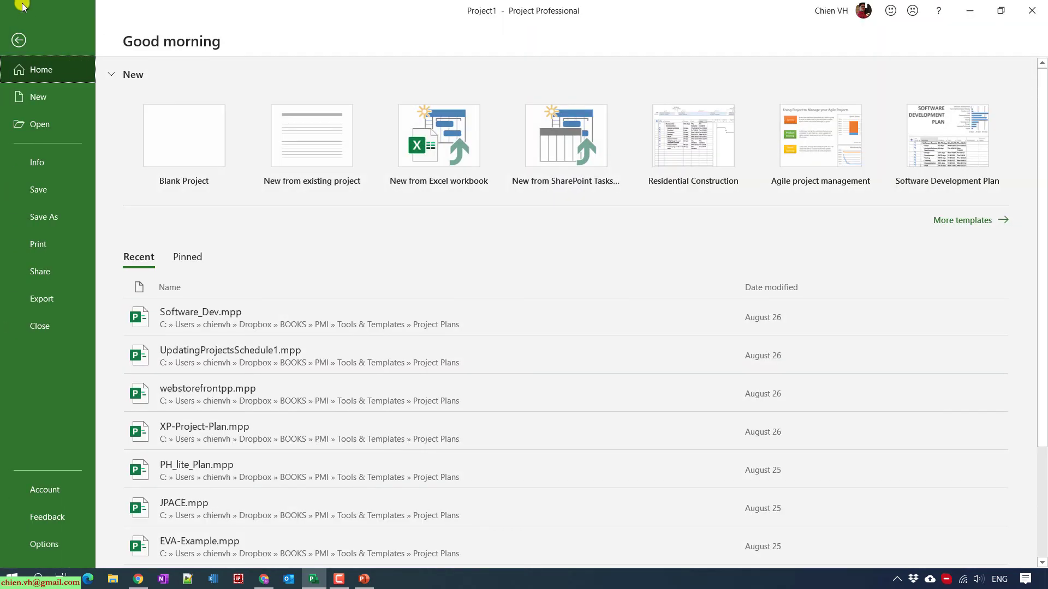
{"action": "left_click", "coordinate": [39, 166]}
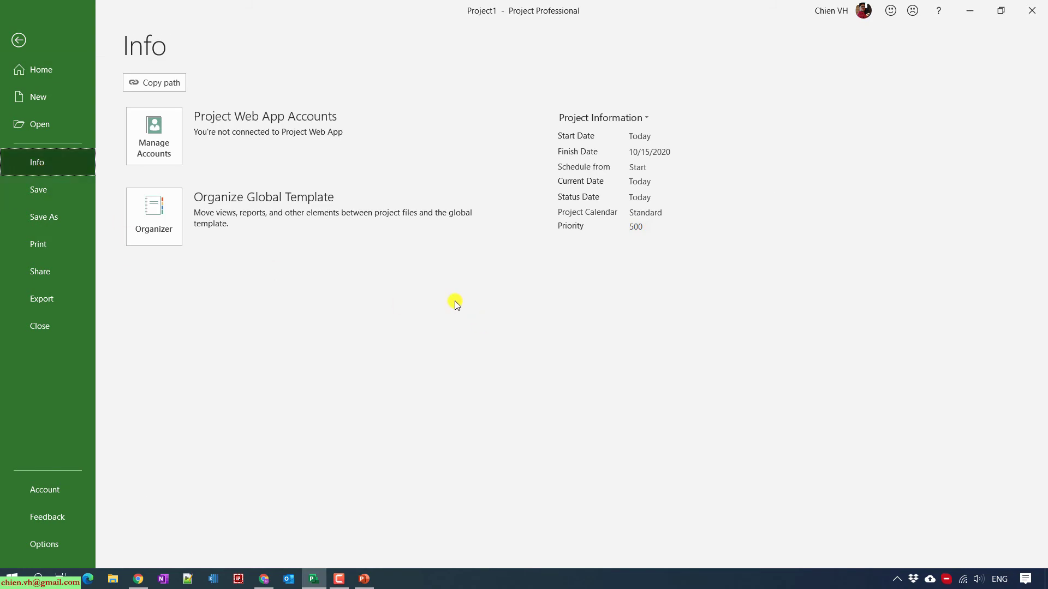
{"action": "left_click", "coordinate": [158, 227]}
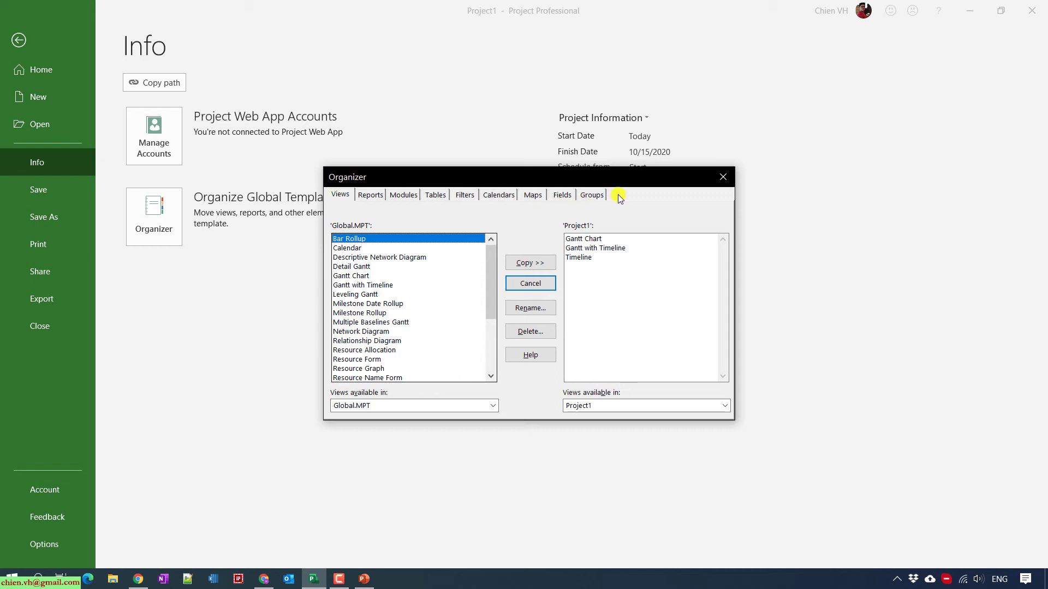
{"action": "left_click_drag", "start_coordinate": [595, 172], "coordinate": [594, 169]}
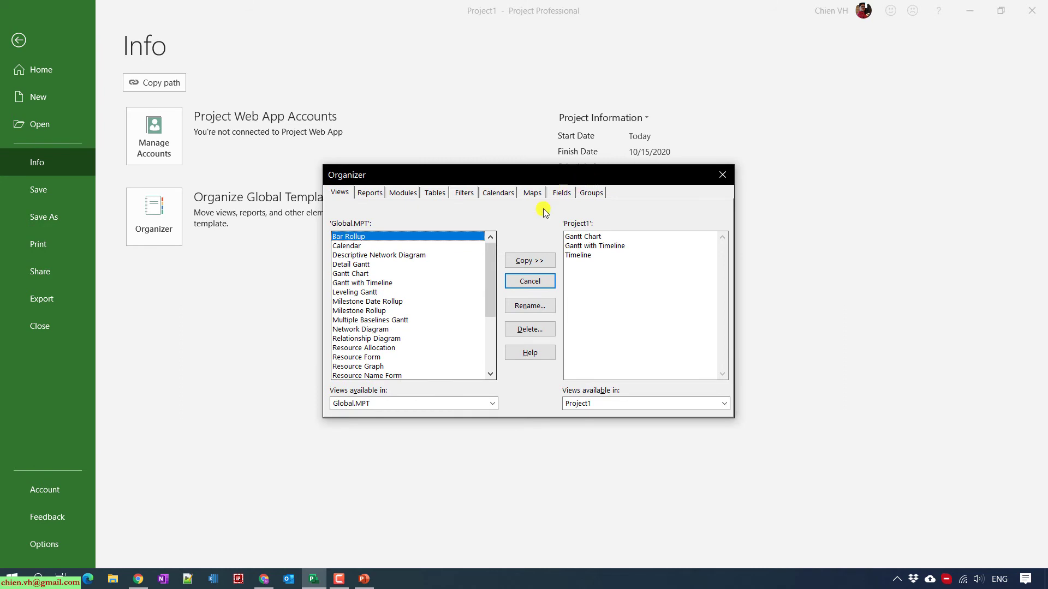
{"action": "left_click", "coordinate": [502, 196]}
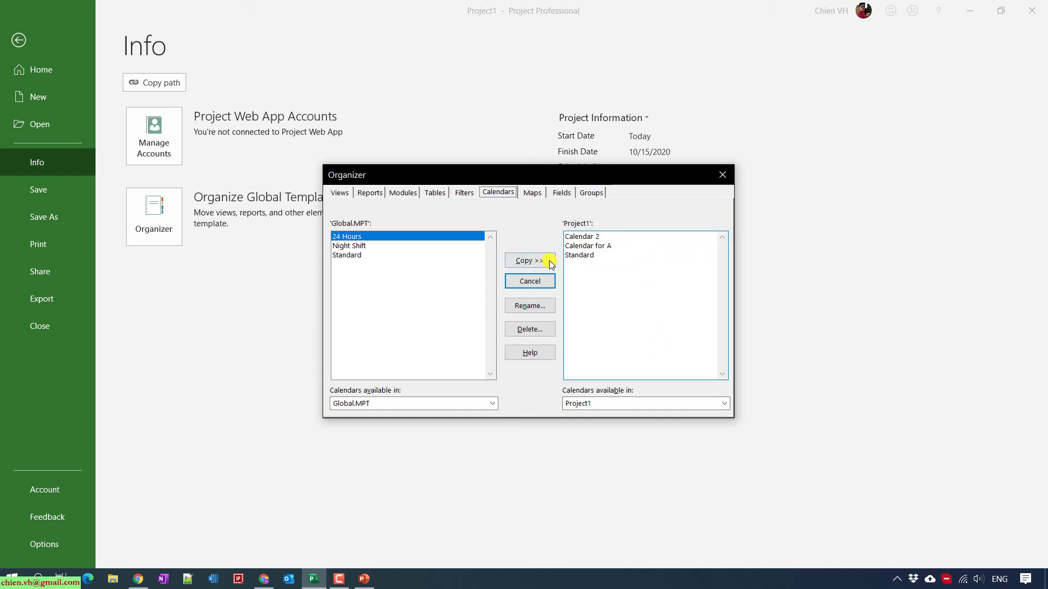
{"action": "left_click", "coordinate": [576, 237]}
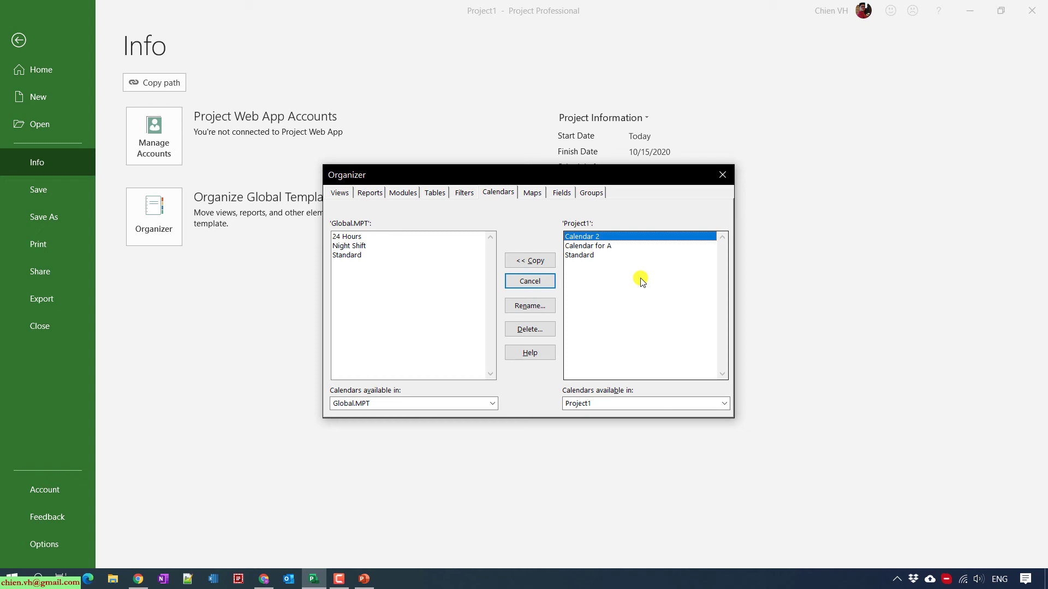
{"action": "left_click", "coordinate": [534, 332]}
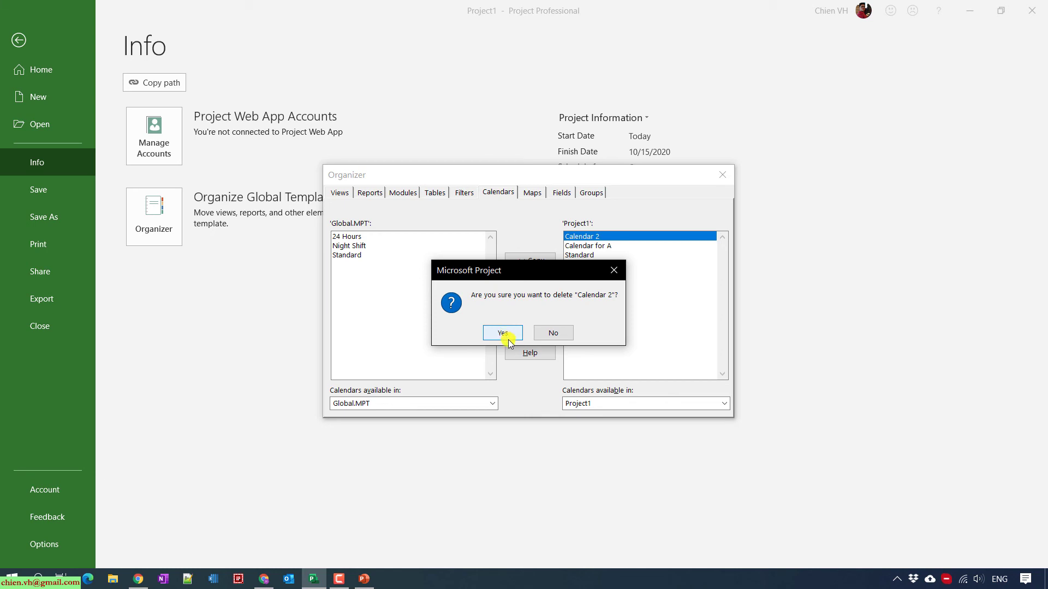
{"action": "left_click", "coordinate": [561, 334]}
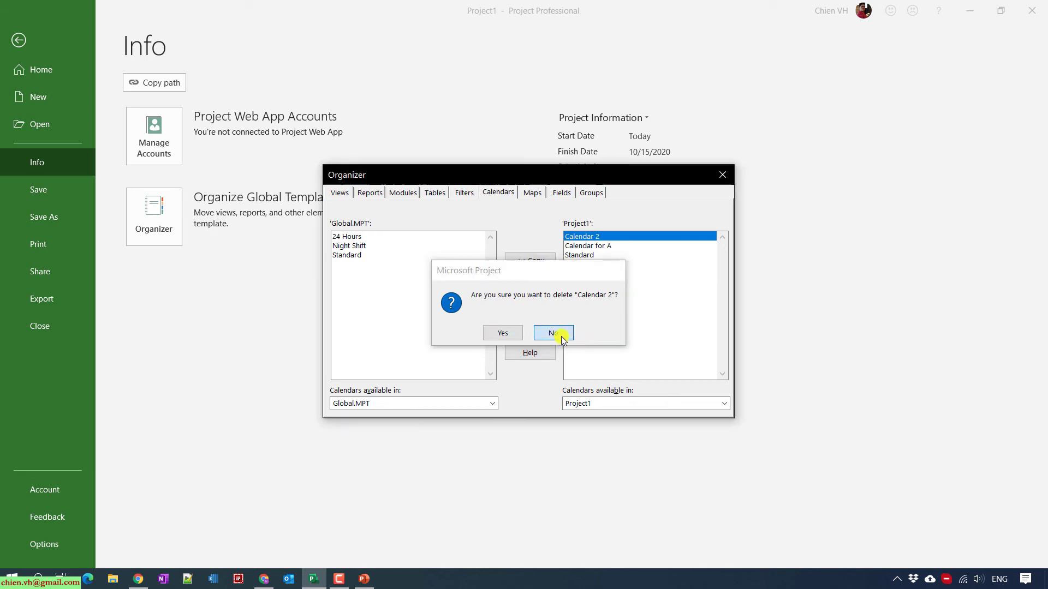
{"action": "left_click", "coordinate": [529, 329]}
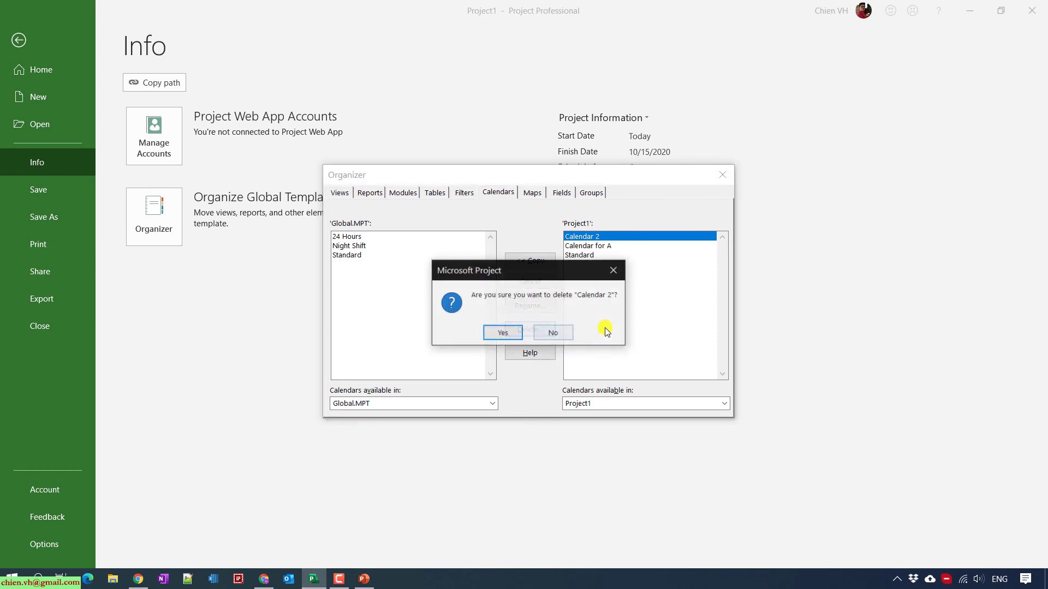
{"action": "left_click", "coordinate": [503, 334]}
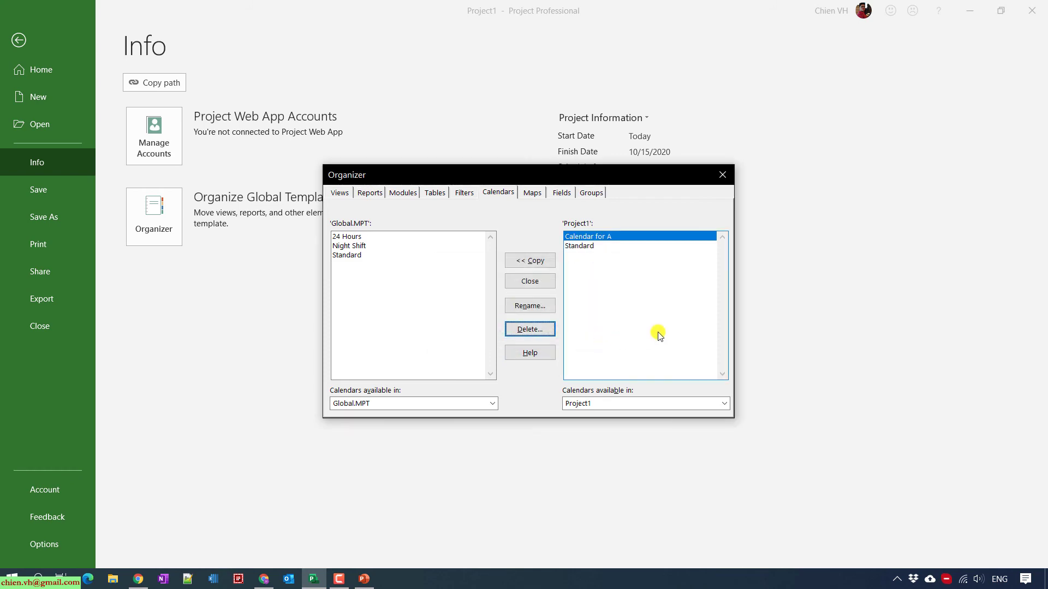
{"action": "left_click", "coordinate": [722, 174]}
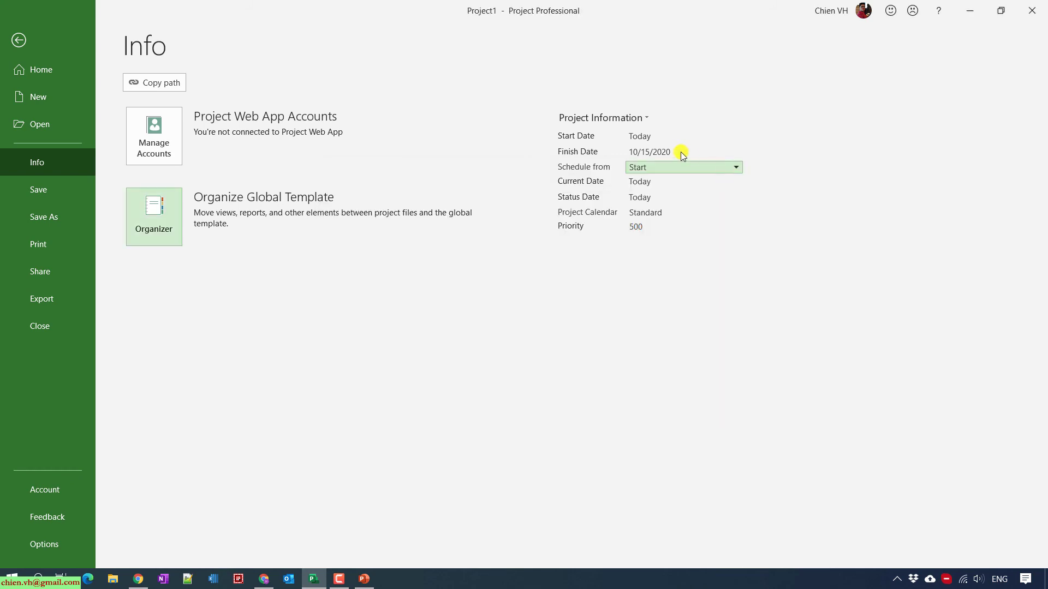
Return to the Gantt chart and check which calendars the working-time settings offer, without changing anything.
{"action": "left_click", "coordinate": [20, 40]}
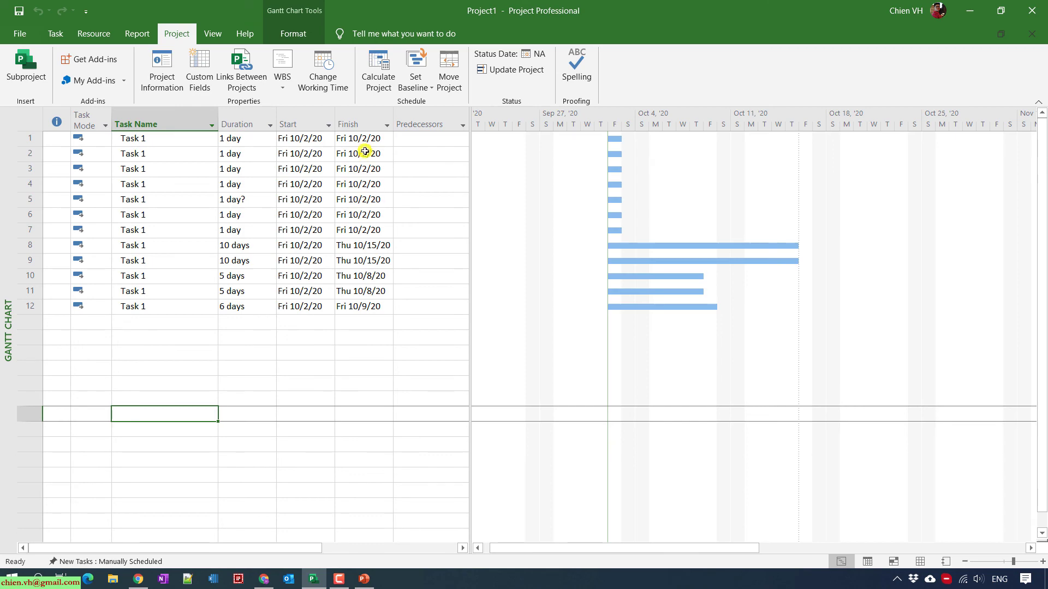
{"action": "left_click", "coordinate": [323, 71]}
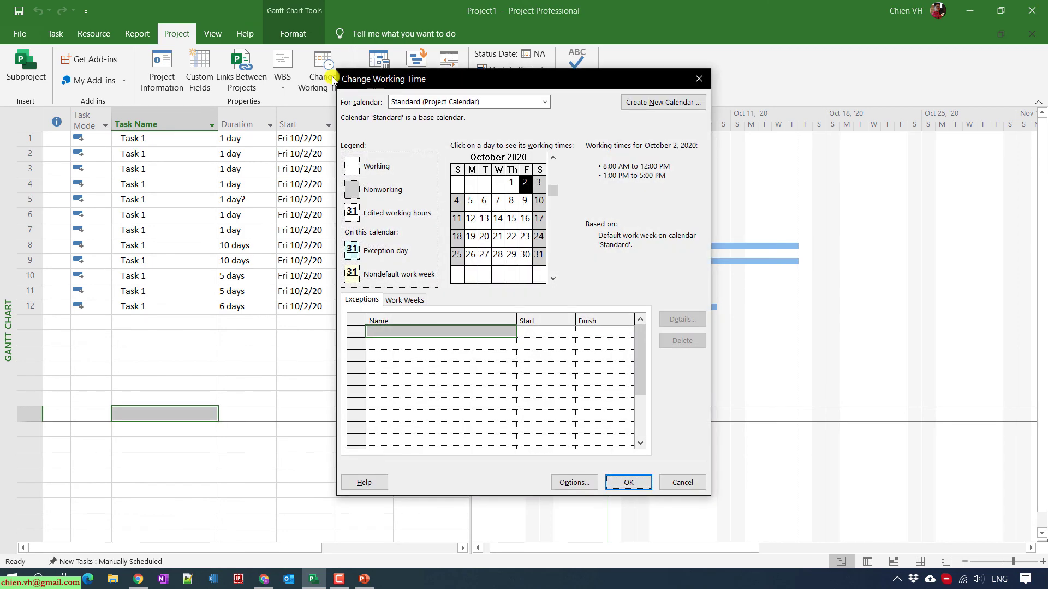
{"action": "left_click", "coordinate": [545, 102]}
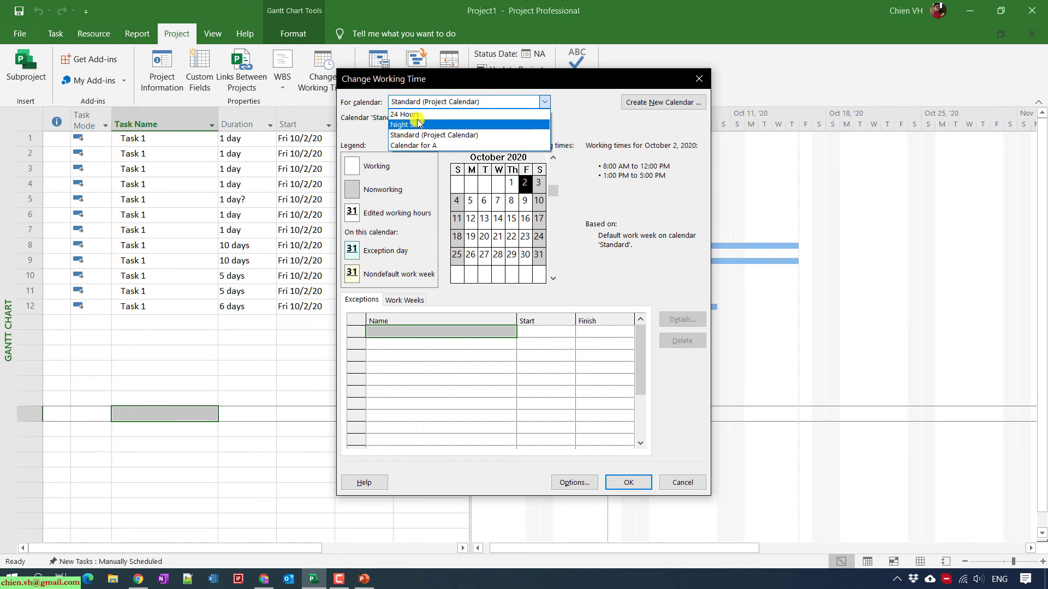
{"action": "left_click", "coordinate": [697, 483]}
{"action": "left_click", "coordinate": [682, 482]}
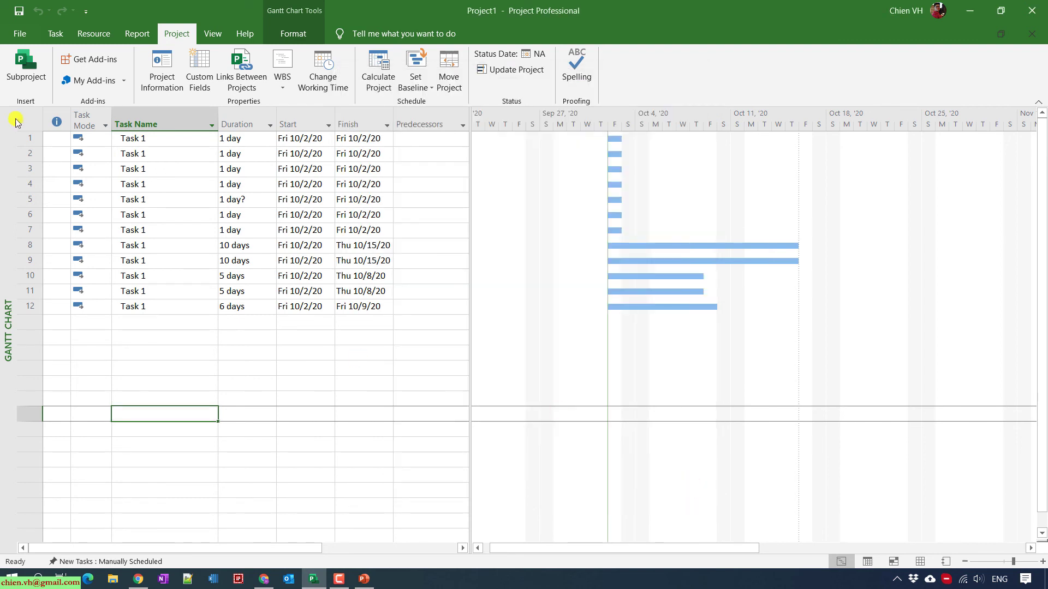
Delete the "Calendar for A" calendar from Project1 with the Organizer, confirm the deletion and return to the Gantt chart.
{"action": "left_click", "coordinate": [23, 32]}
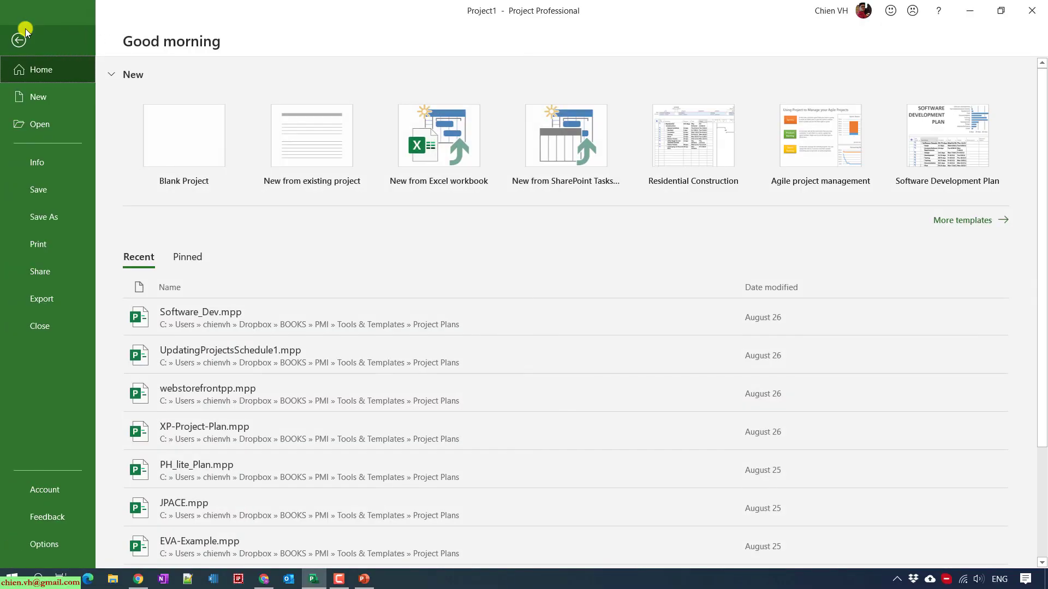
{"action": "left_click", "coordinate": [39, 162]}
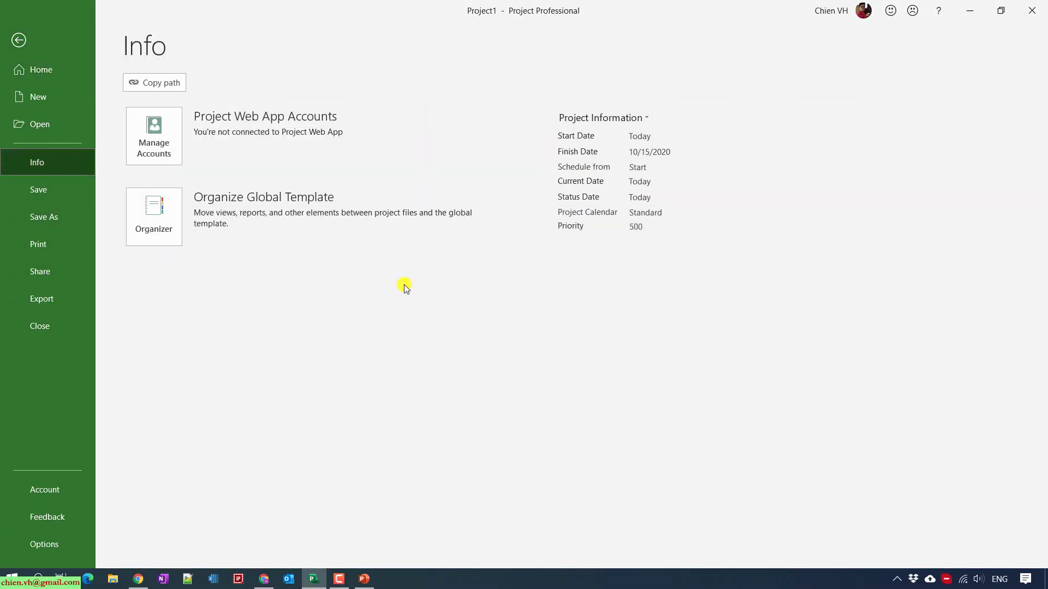
{"action": "left_click", "coordinate": [150, 214]}
{"action": "left_click", "coordinate": [498, 195]}
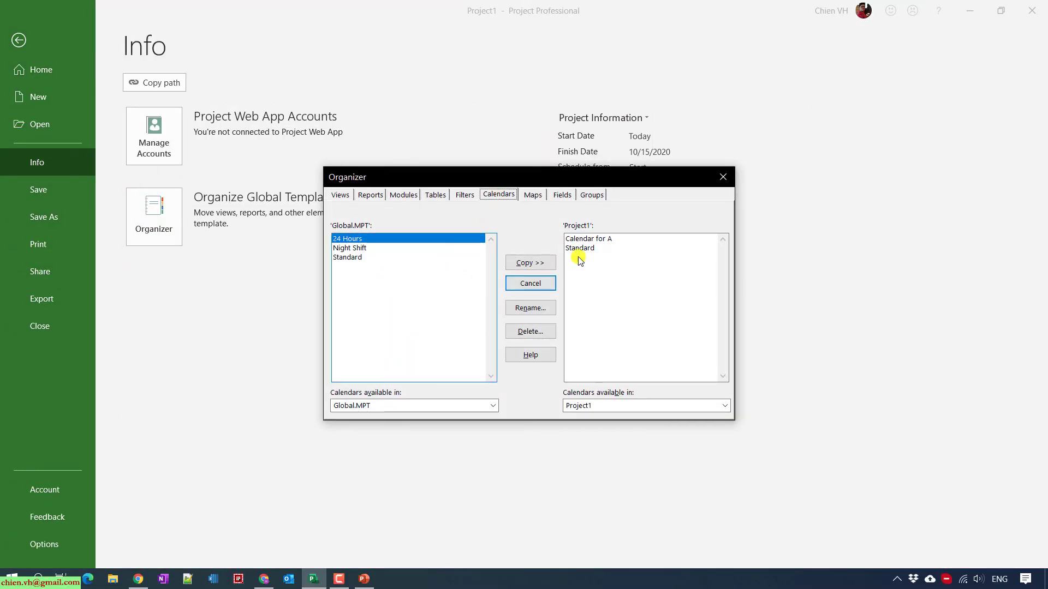
{"action": "left_click", "coordinate": [587, 239]}
{"action": "left_click", "coordinate": [532, 332]}
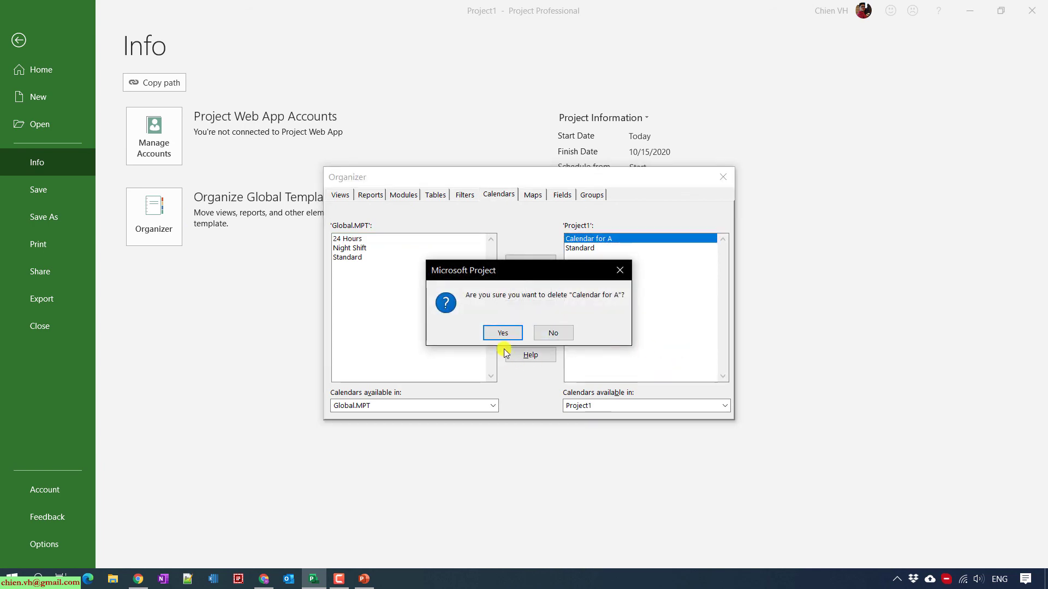
{"action": "left_click", "coordinate": [503, 333]}
{"action": "left_click", "coordinate": [723, 177]}
{"action": "left_click", "coordinate": [27, 40]}
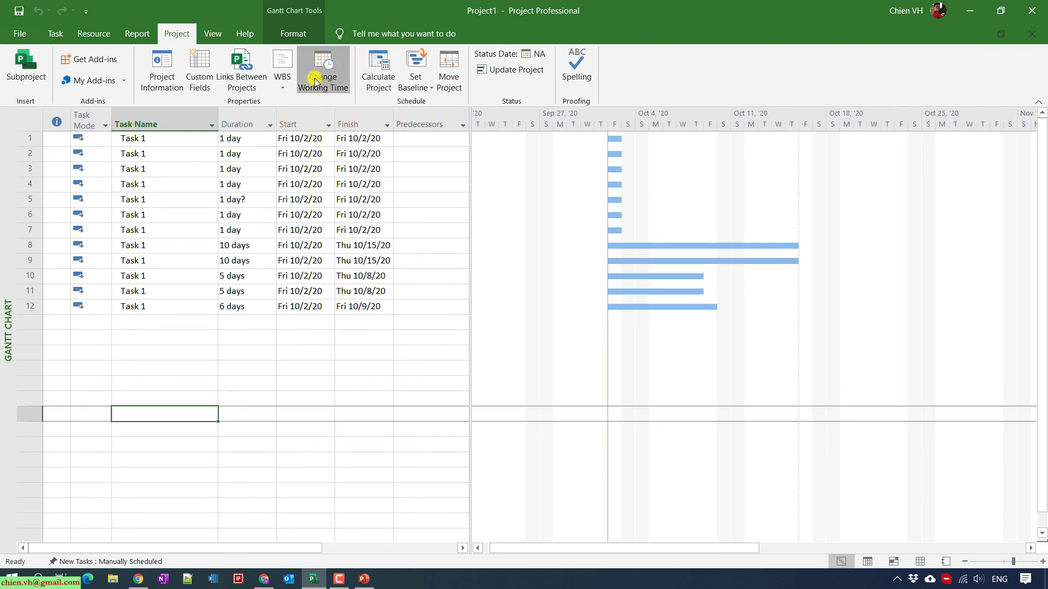
Review the list of remaining calendars in the working-time settings and close the dialog with Standard still selected.
{"action": "left_click", "coordinate": [315, 77]}
{"action": "left_click", "coordinate": [546, 102]}
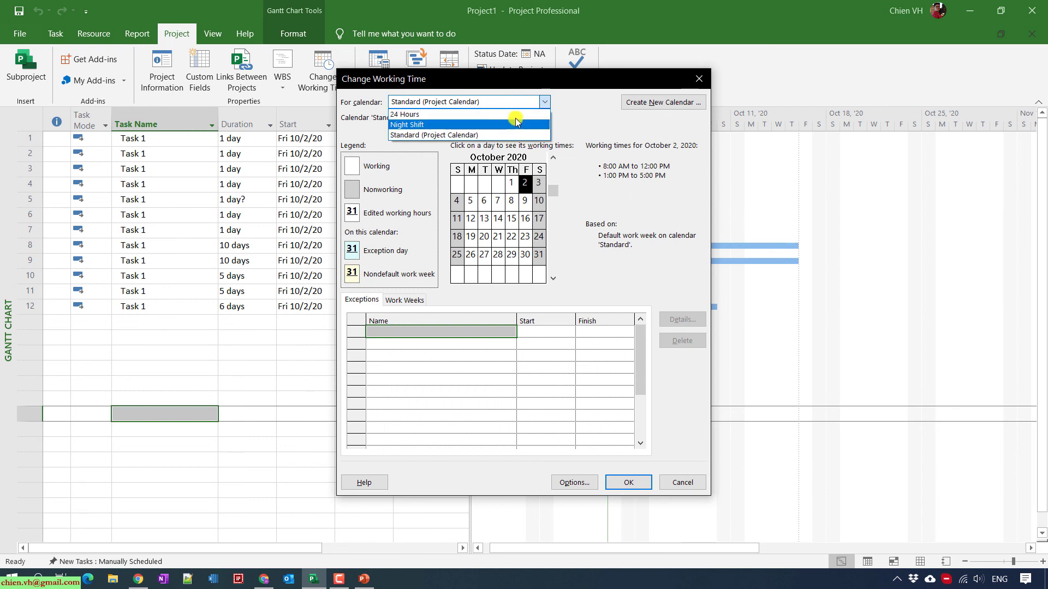
{"action": "left_click", "coordinate": [627, 484]}
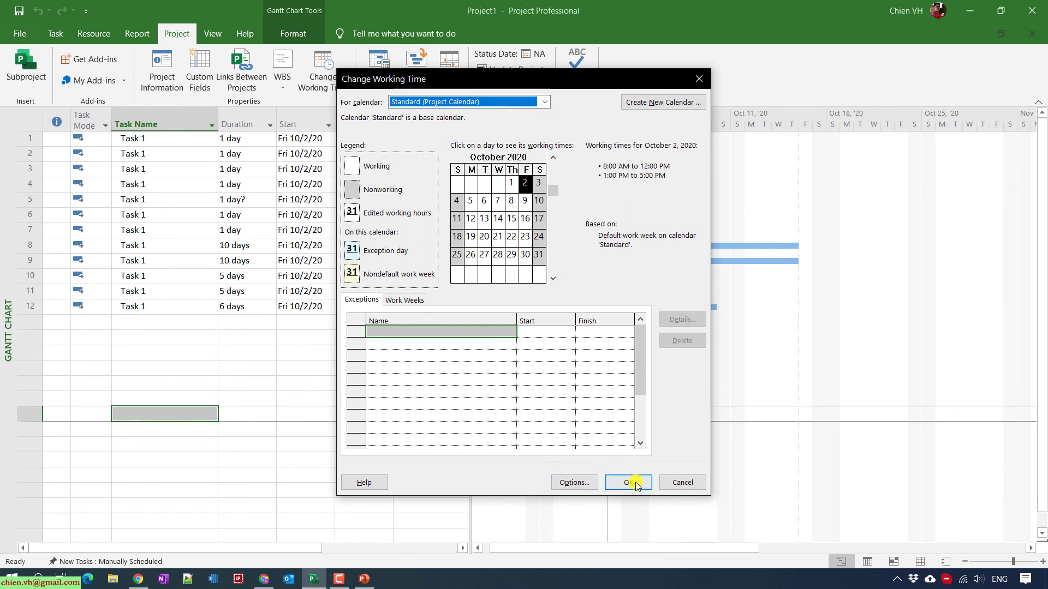
{"action": "left_click", "coordinate": [631, 484]}
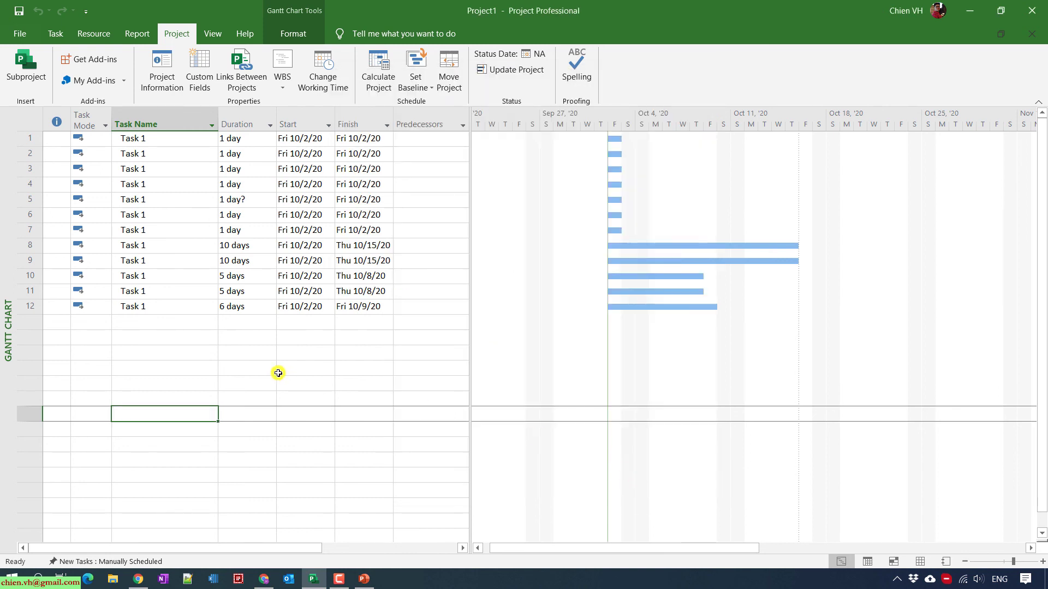
Open the Organizer for the global template and Project1.
{"action": "left_click", "coordinate": [20, 33]}
{"action": "left_click", "coordinate": [47, 167]}
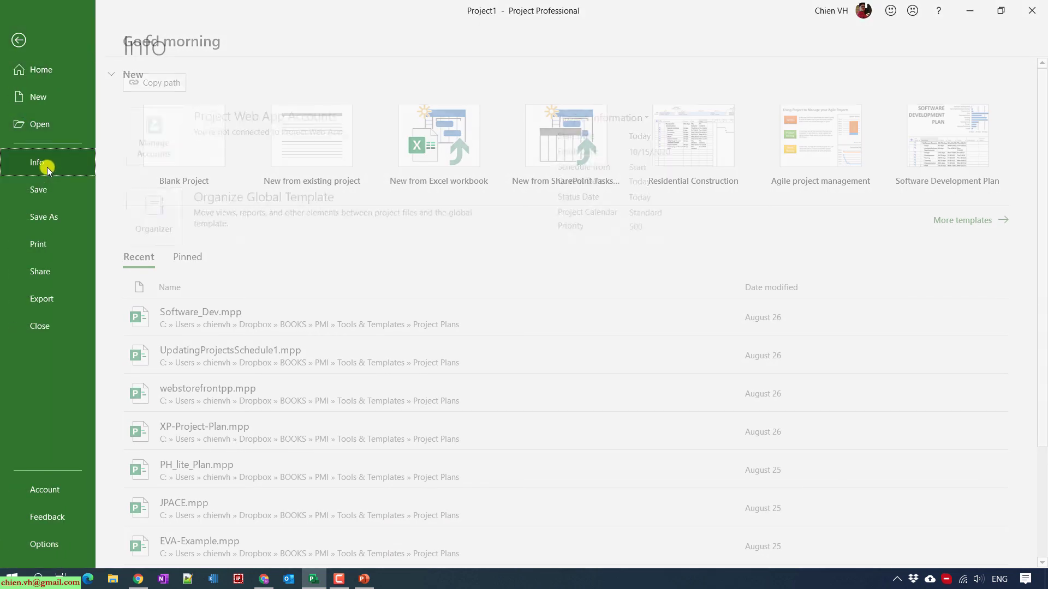
{"action": "left_click", "coordinate": [175, 217]}
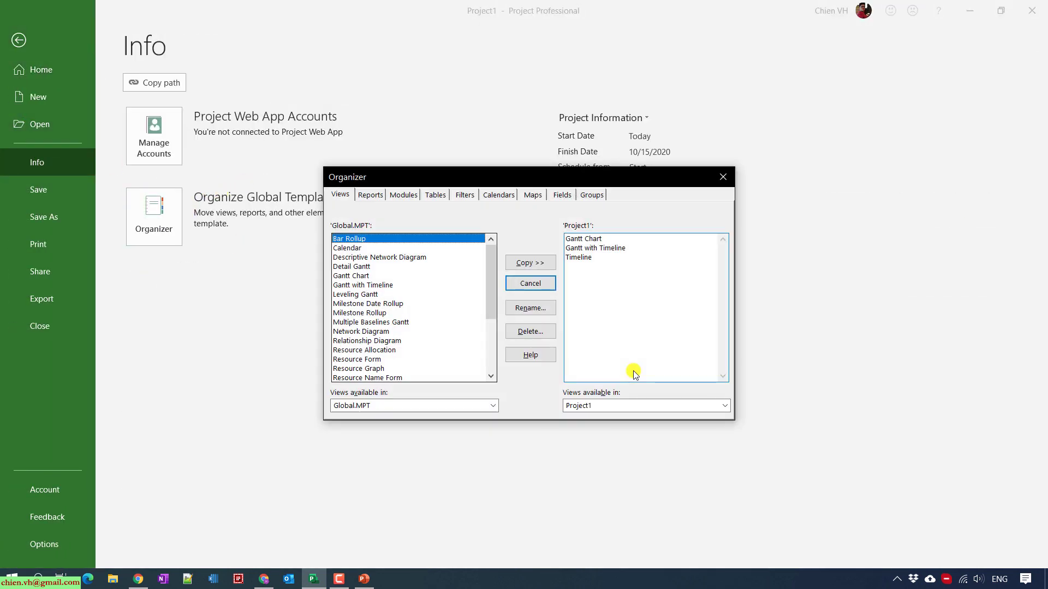